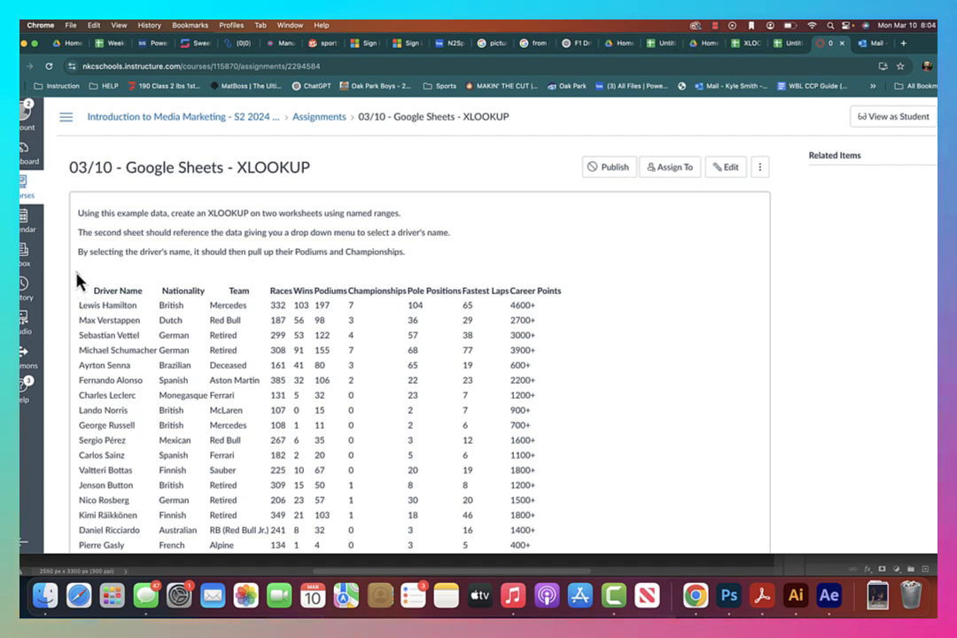
Copy the whole F1 driver table, from the Driver Name heading through the Alain Prost row, from the assignment page
left_click_drag(78, 277, 547, 310)
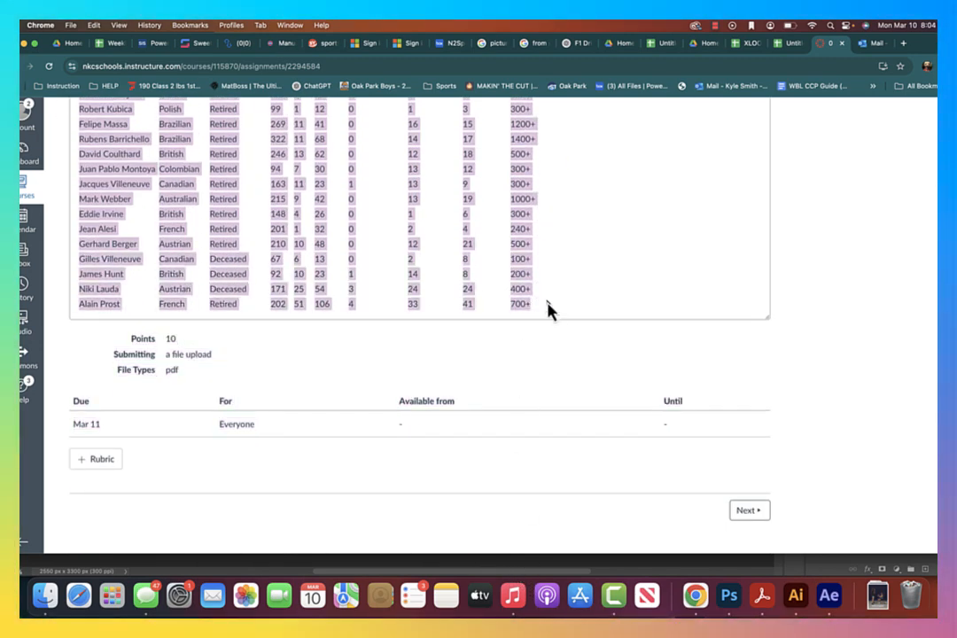
right_click(464, 241)
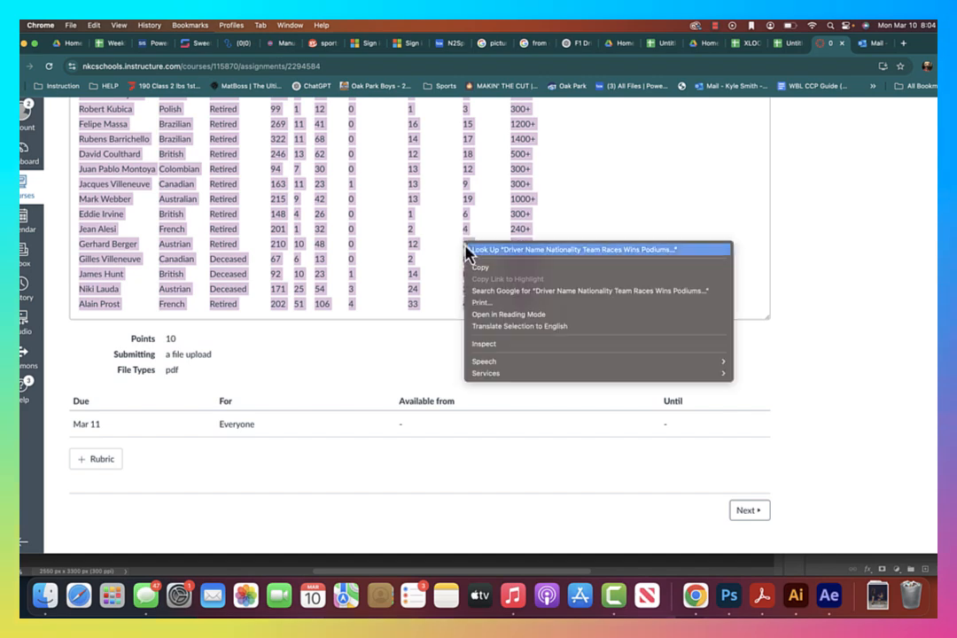
left_click(480, 268)
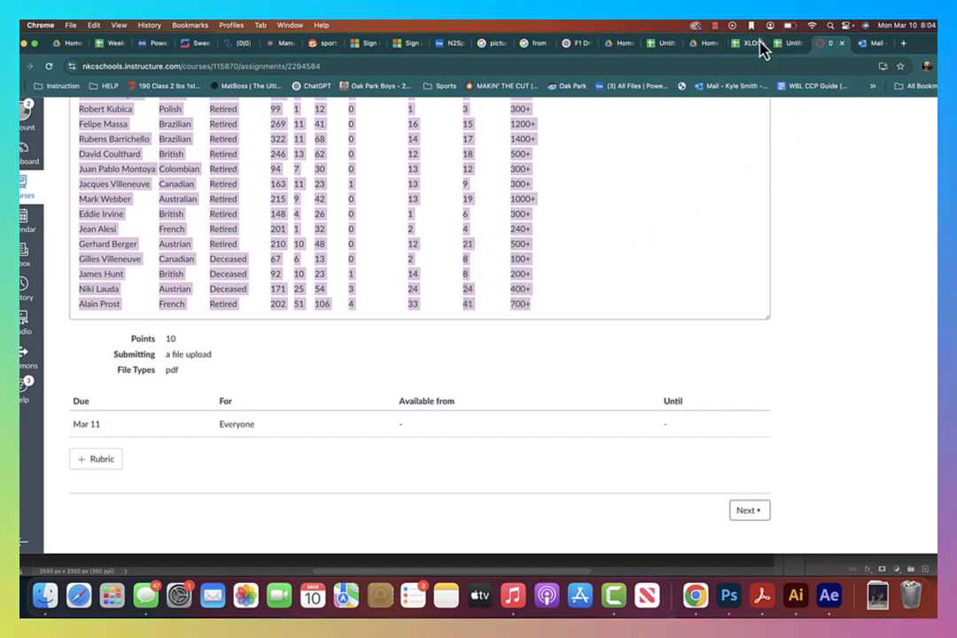
Switch to the already open Google Sheets file and create a new blank spreadsheet from it
left_click(785, 43)
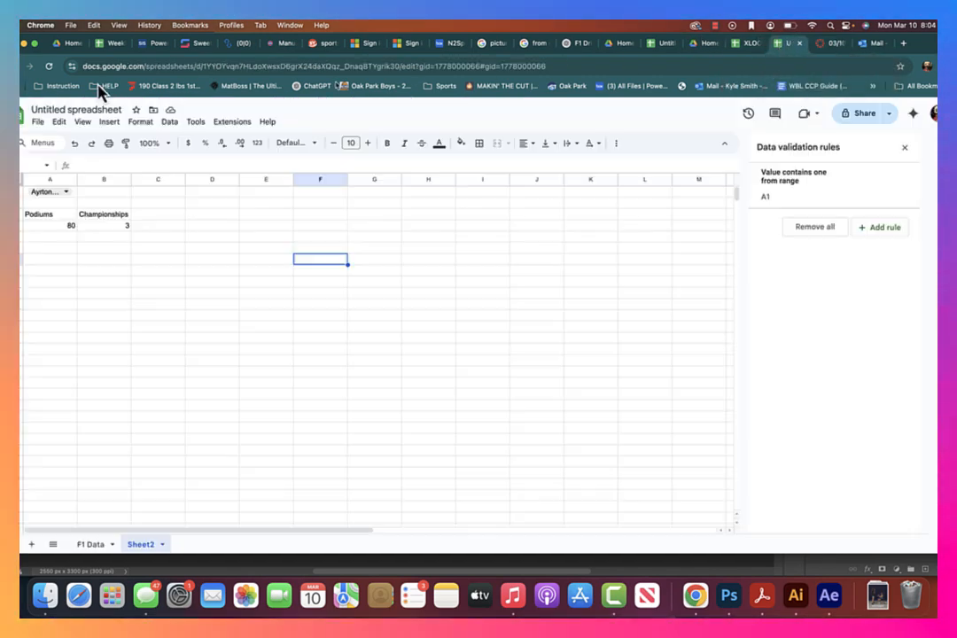
left_click(39, 123)
left_click(59, 122)
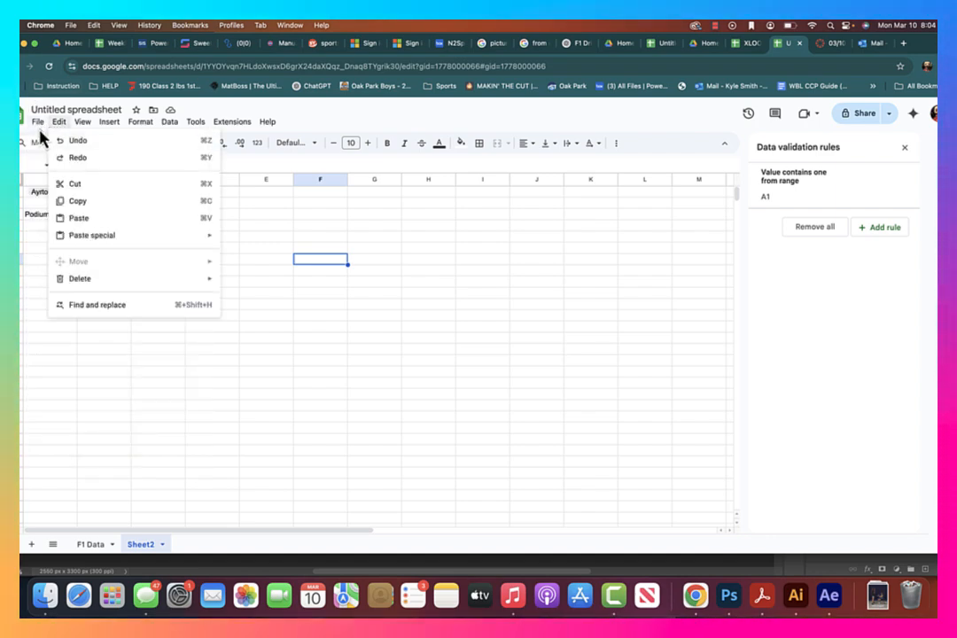
mouse_move(39, 124)
mouse_move(55, 140)
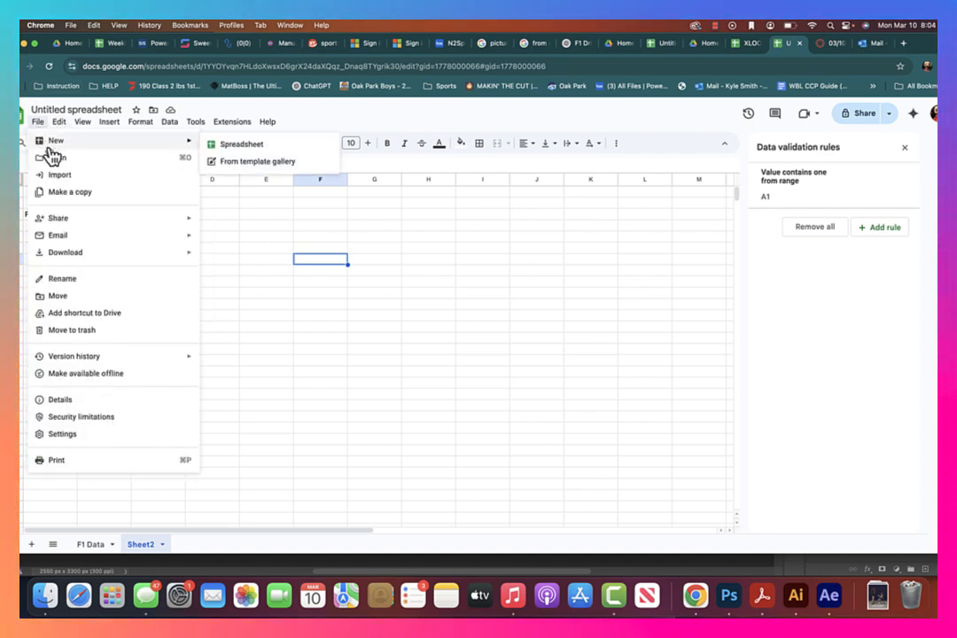
left_click(251, 151)
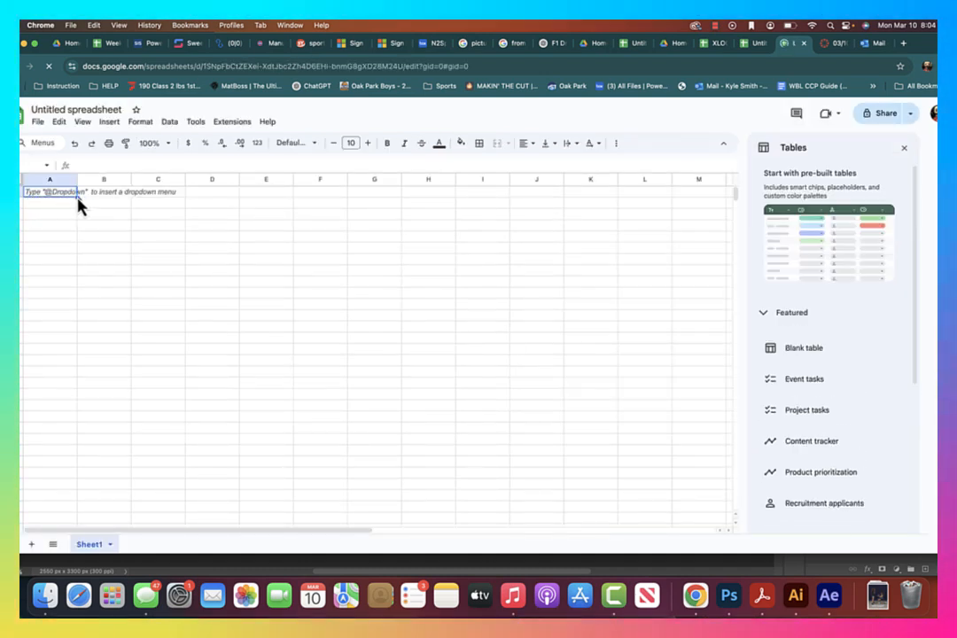
Paste the copied driver table starting at cell A1 and fit all column widths to their contents
left_click(60, 122)
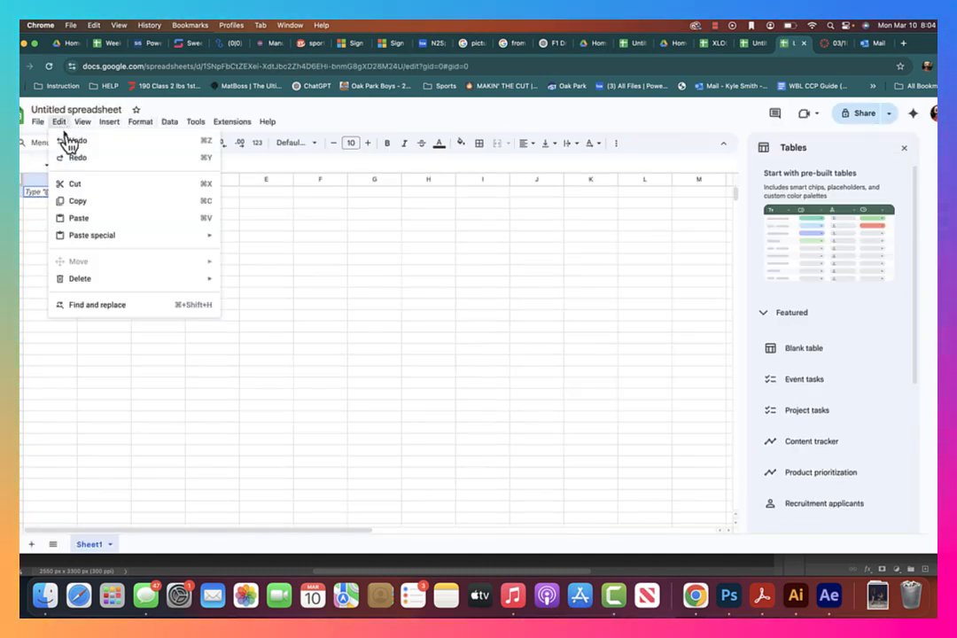
left_click(175, 222)
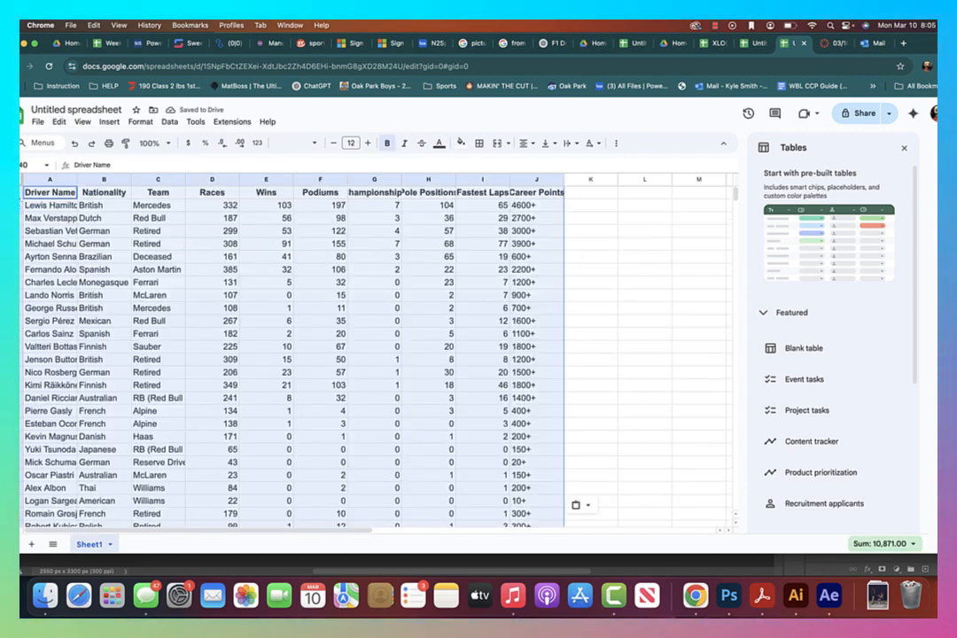
left_click(18, 183)
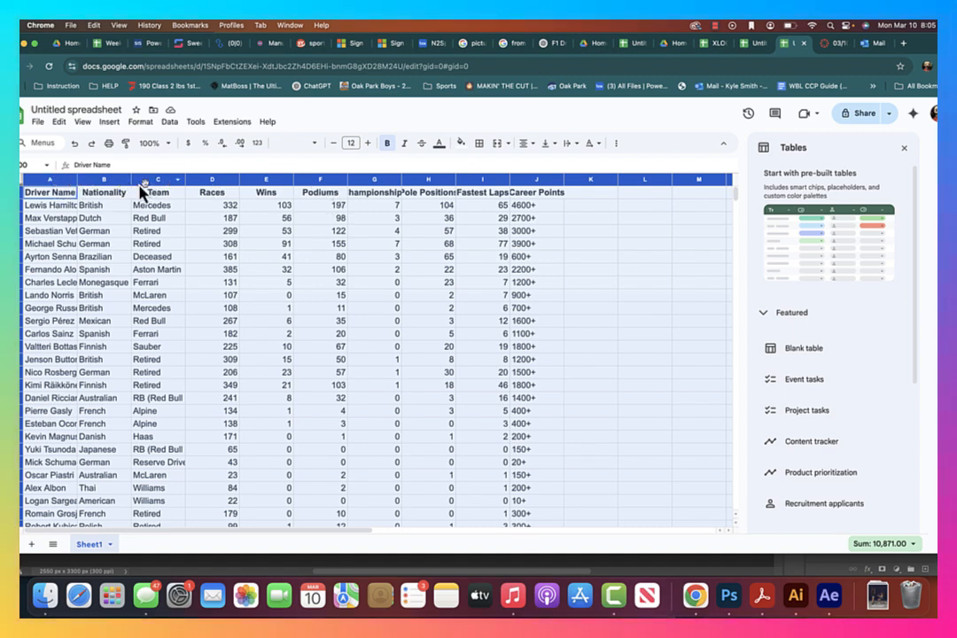
double_click(77, 179)
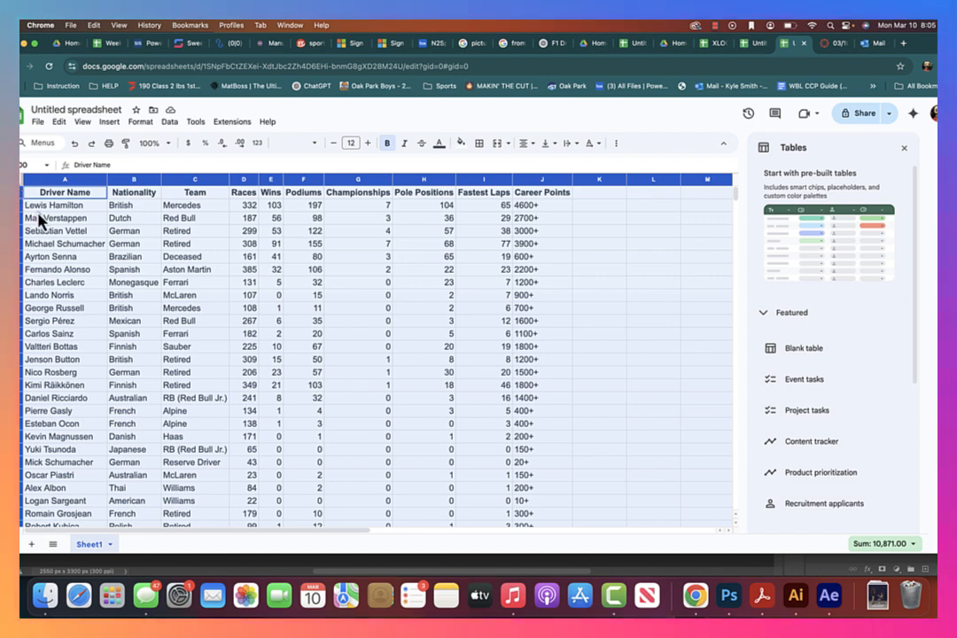
Freeze the sheet up to row 1 so the table headings stay in place
left_click(23, 205)
left_click(21, 192)
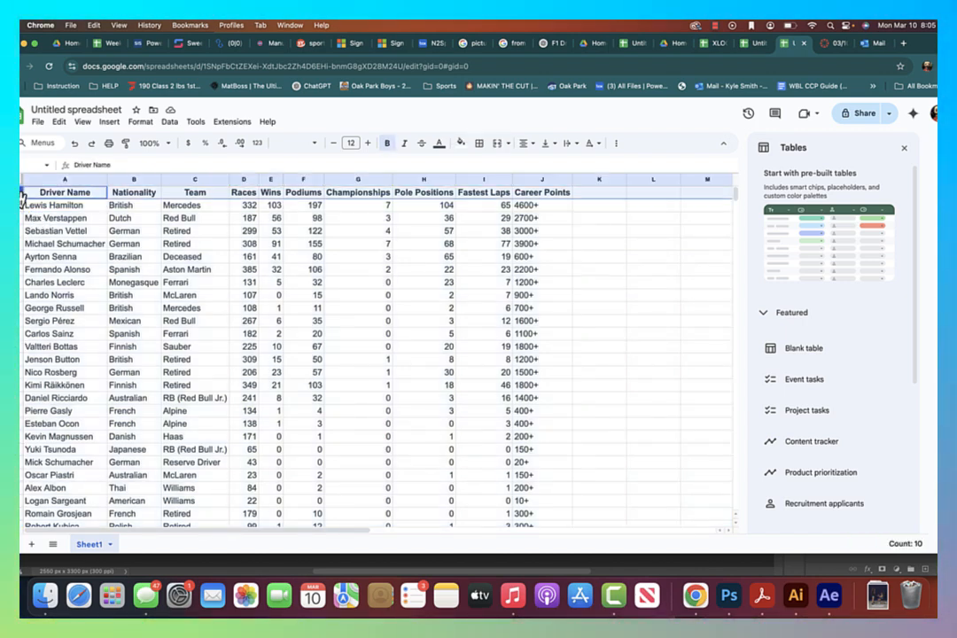
right_click(21, 199)
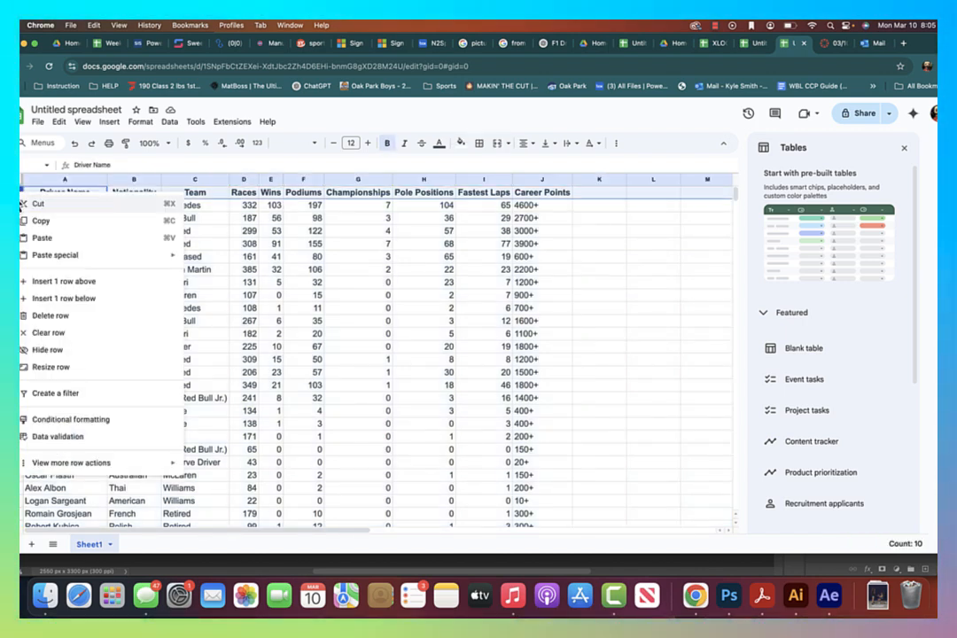
mouse_move(133, 468)
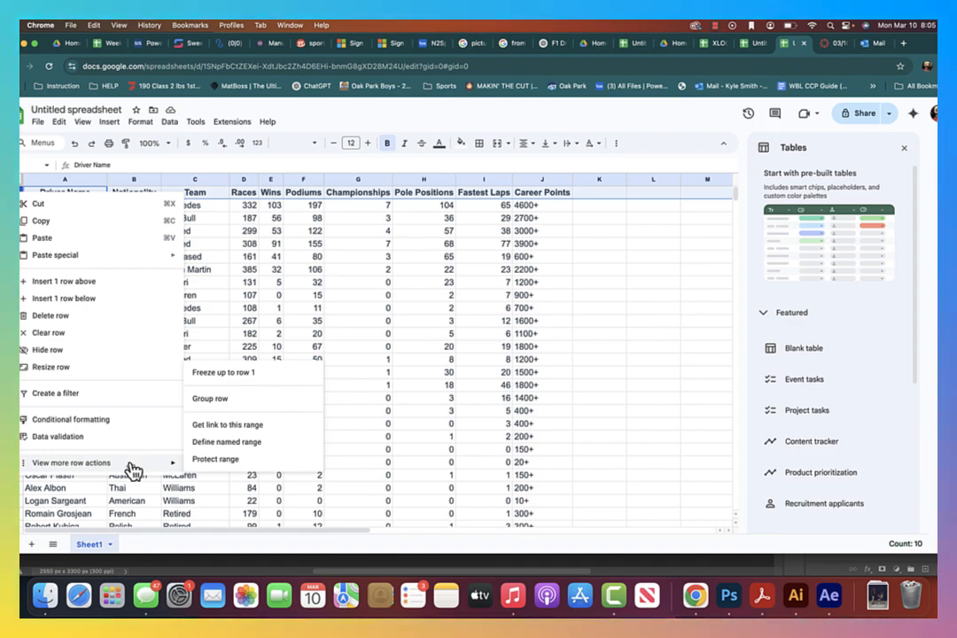
left_click(276, 379)
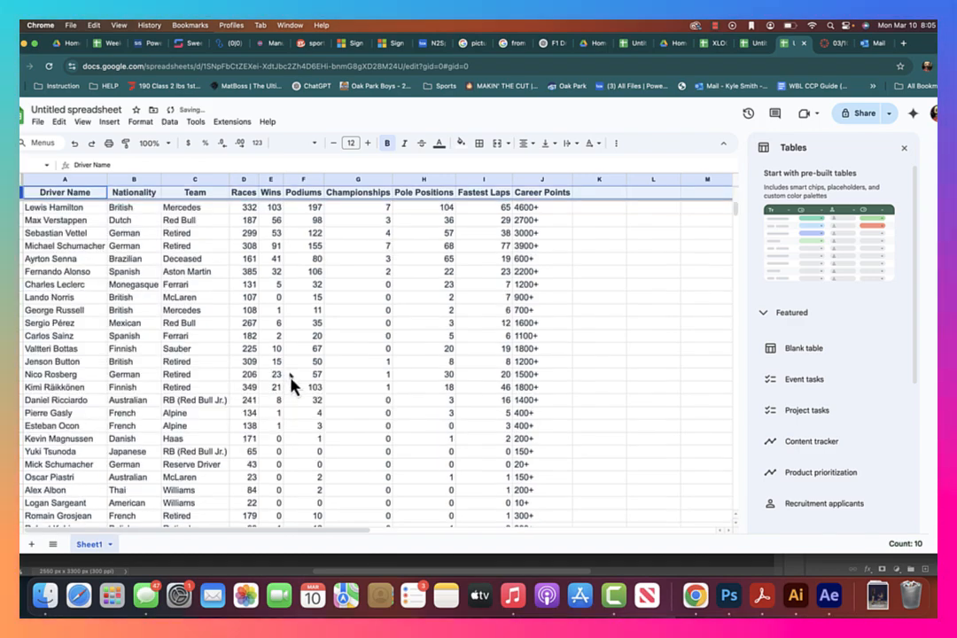
scroll(201, 297, "down", 10)
scroll(201, 299, "up", 10)
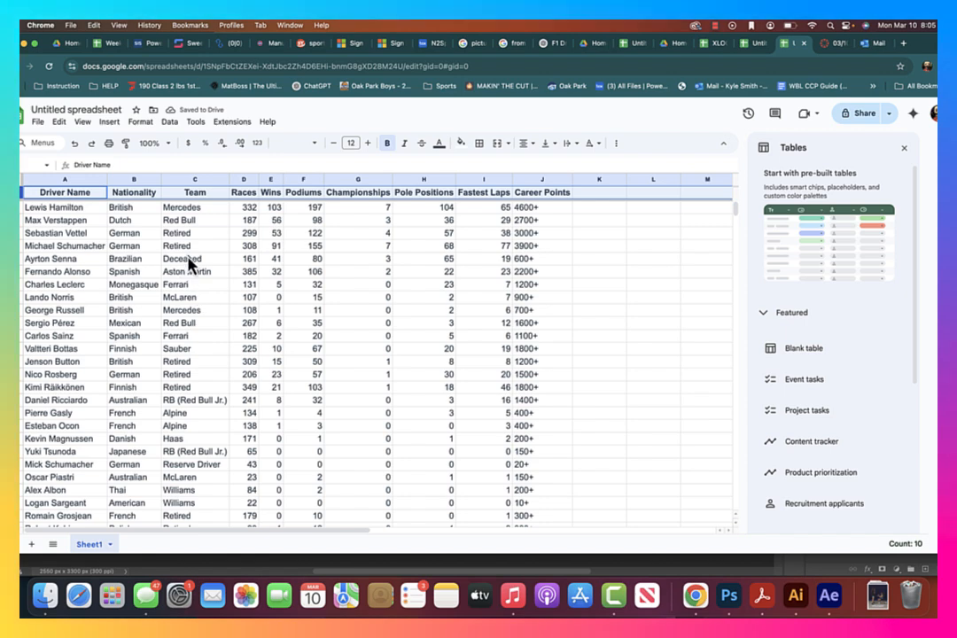
left_click(190, 262)
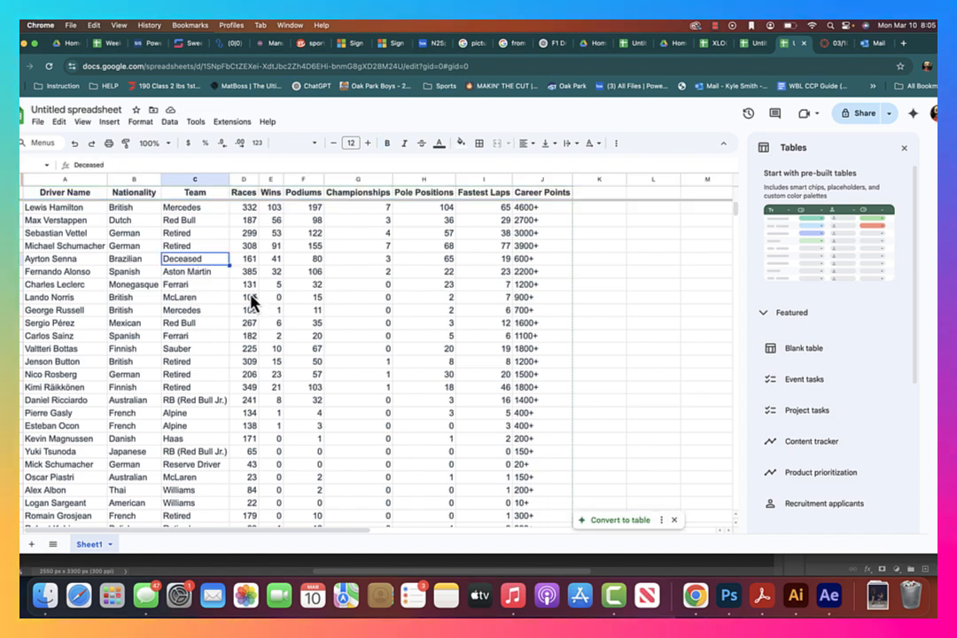
Create a named range called Drivers for the Driver Name column, cells A1:A40
left_click(75, 197)
left_click_drag(74, 254, 89, 401)
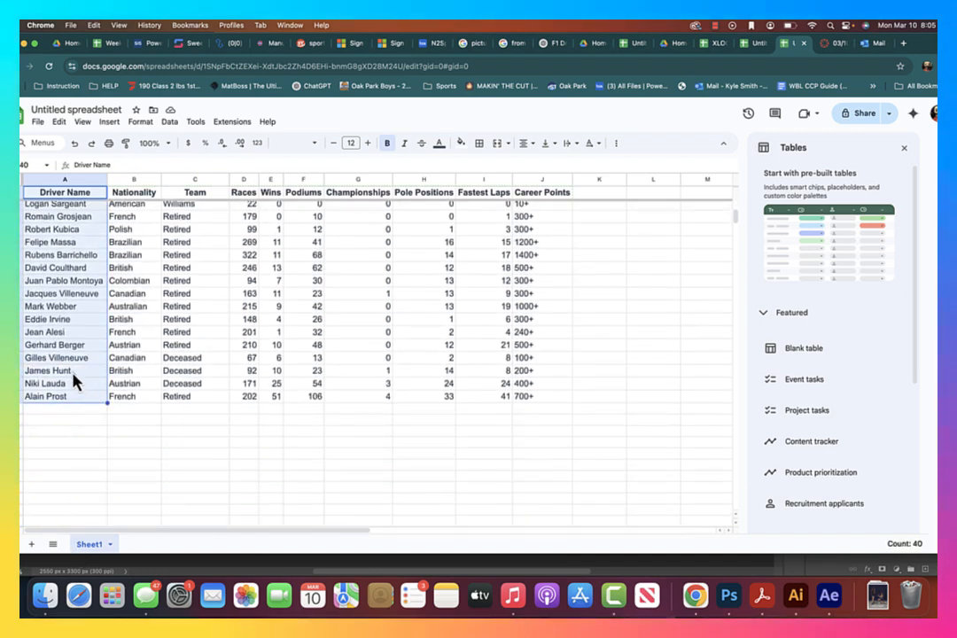
left_click(905, 149)
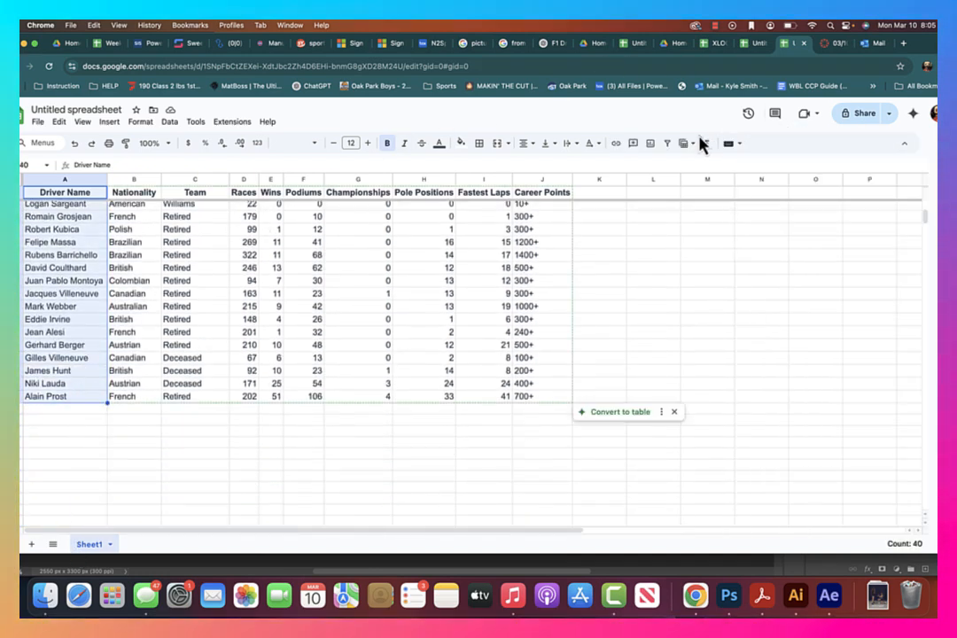
left_click(169, 124)
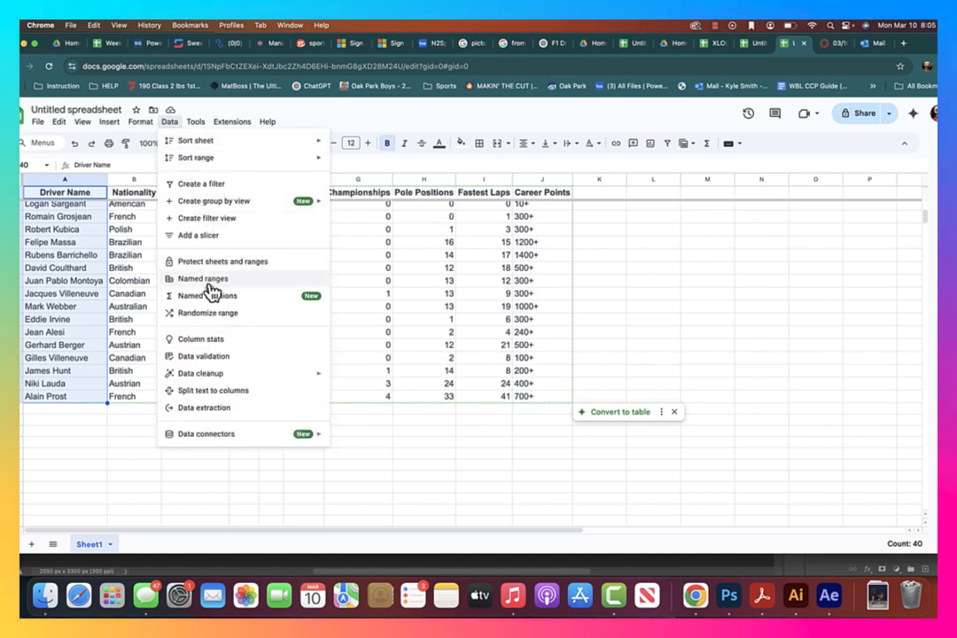
left_click(209, 280)
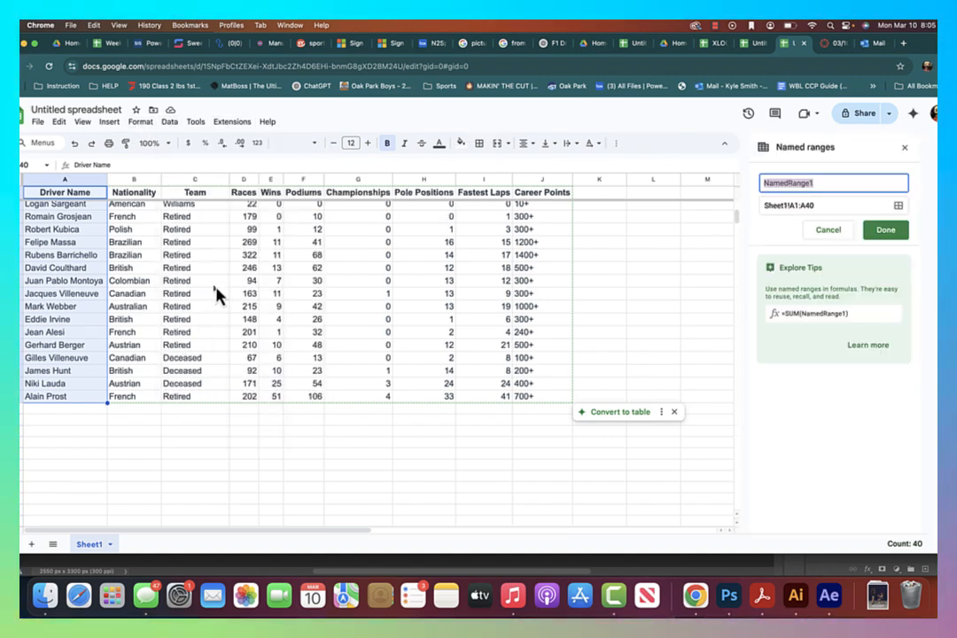
type("D")
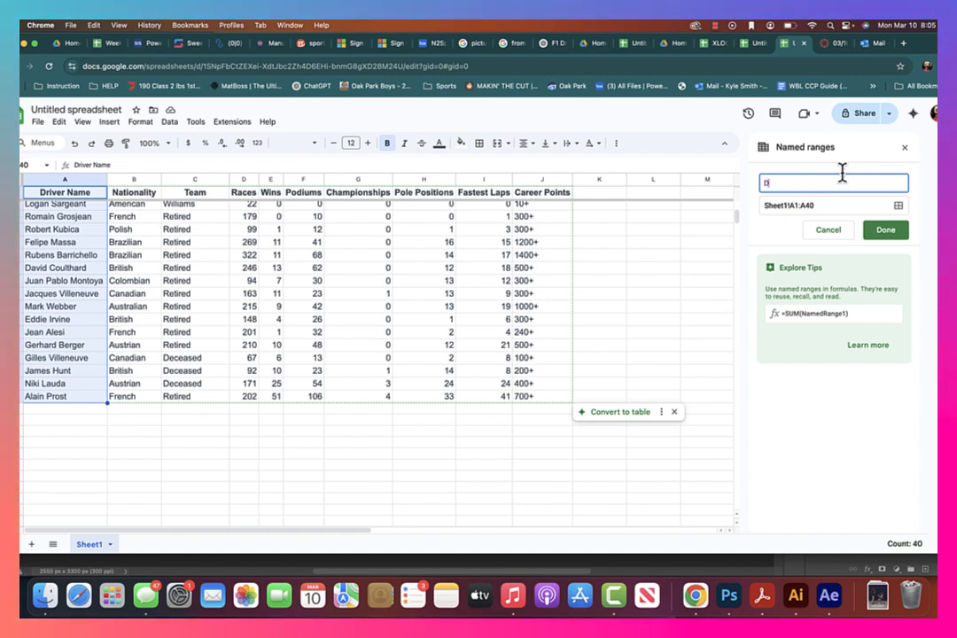
type("rivers")
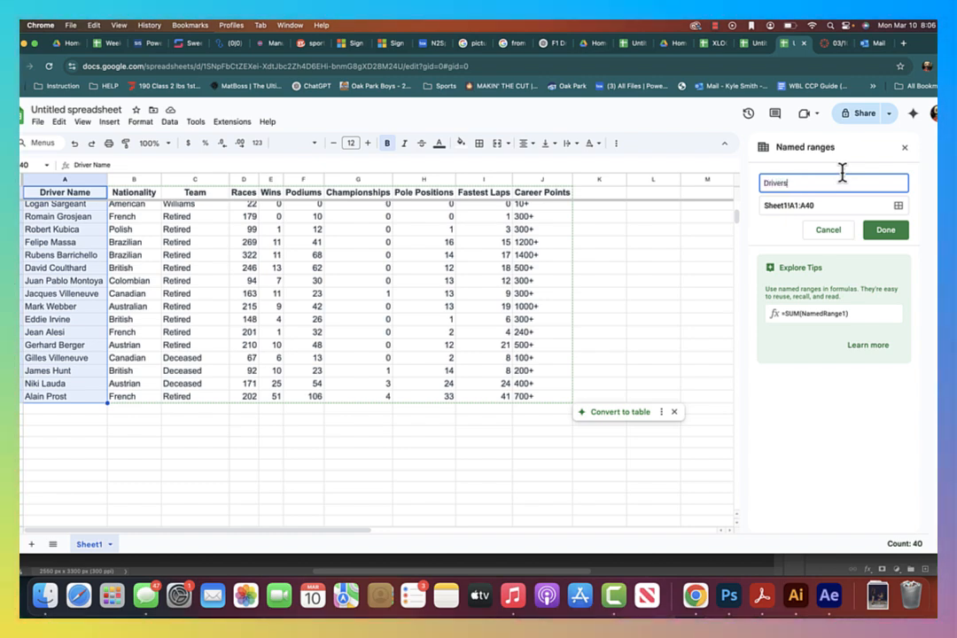
key("Return")
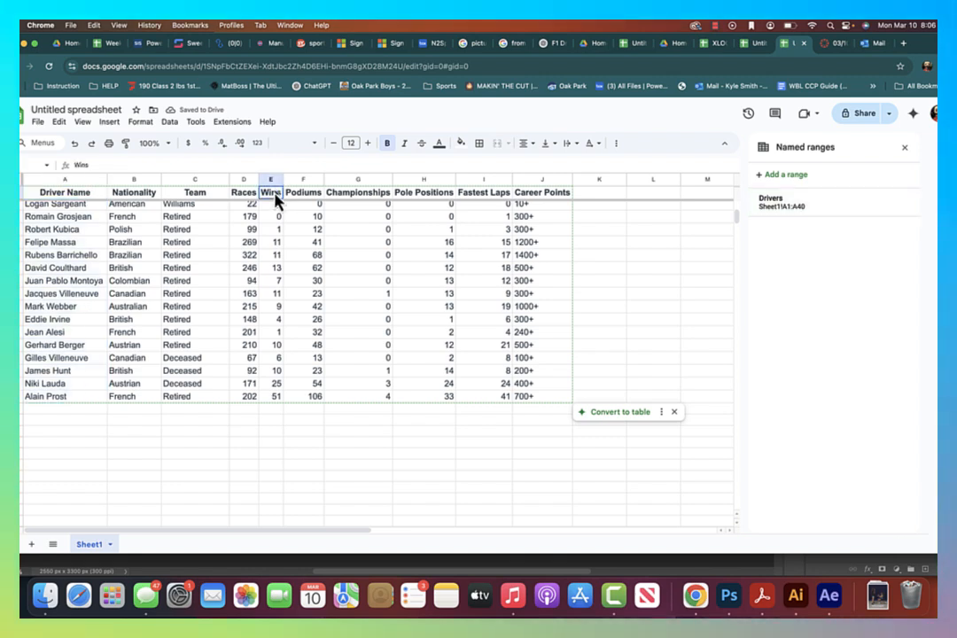
left_click_drag(275, 202, 282, 447)
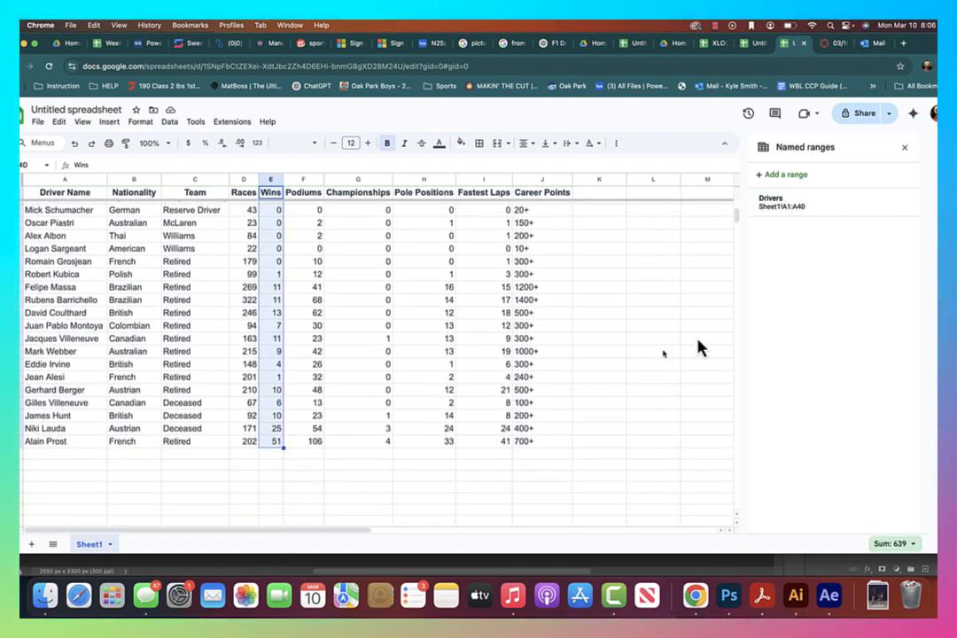
left_click(786, 176)
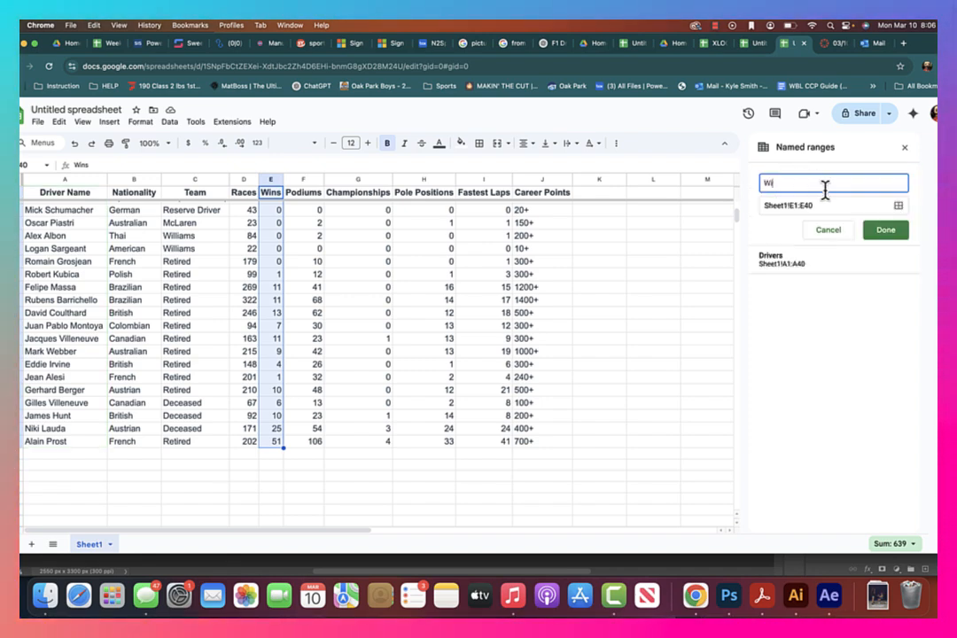
key("BackSpace")
key("BackSpace")
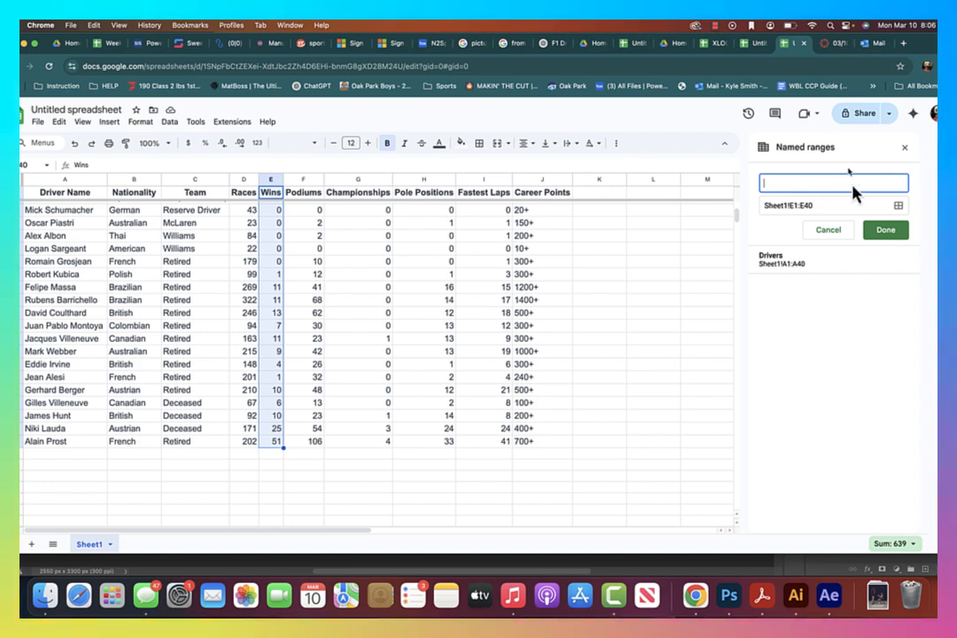
left_click(830, 232)
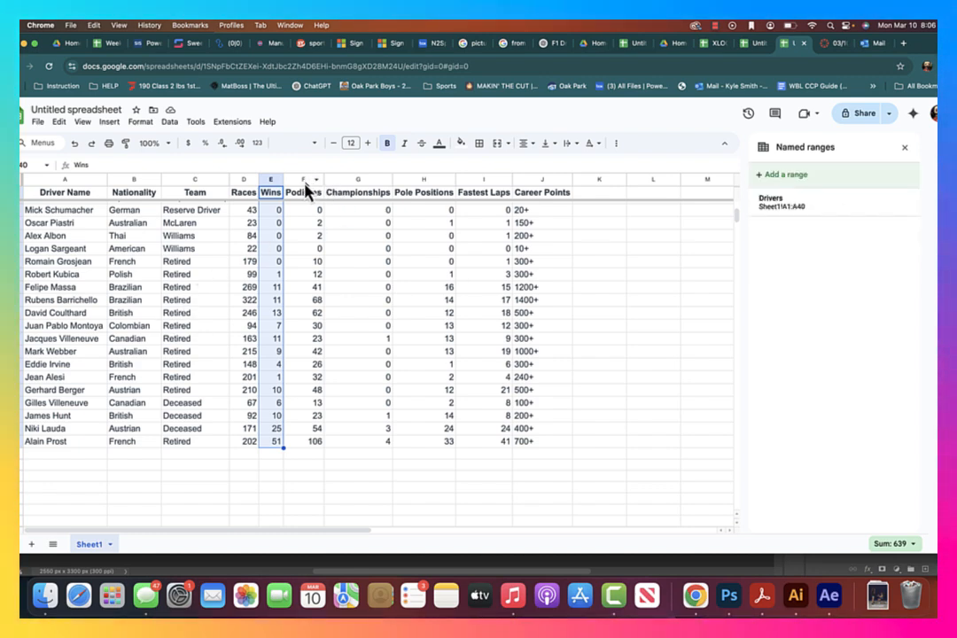
Add a named range called Podiums covering the Podiums column, cells F1:F40
left_click_drag(304, 200, 316, 395)
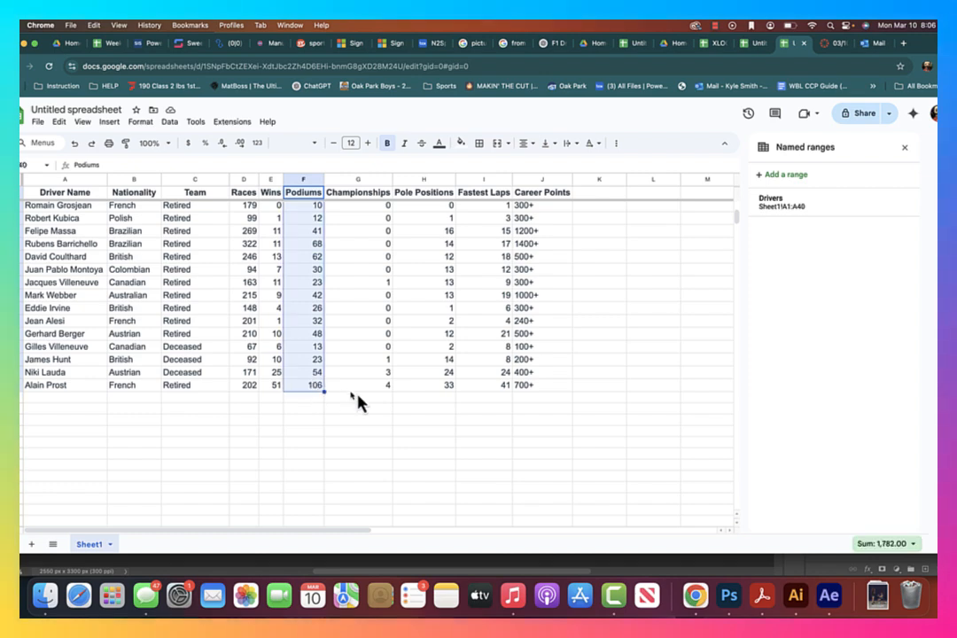
left_click(806, 179)
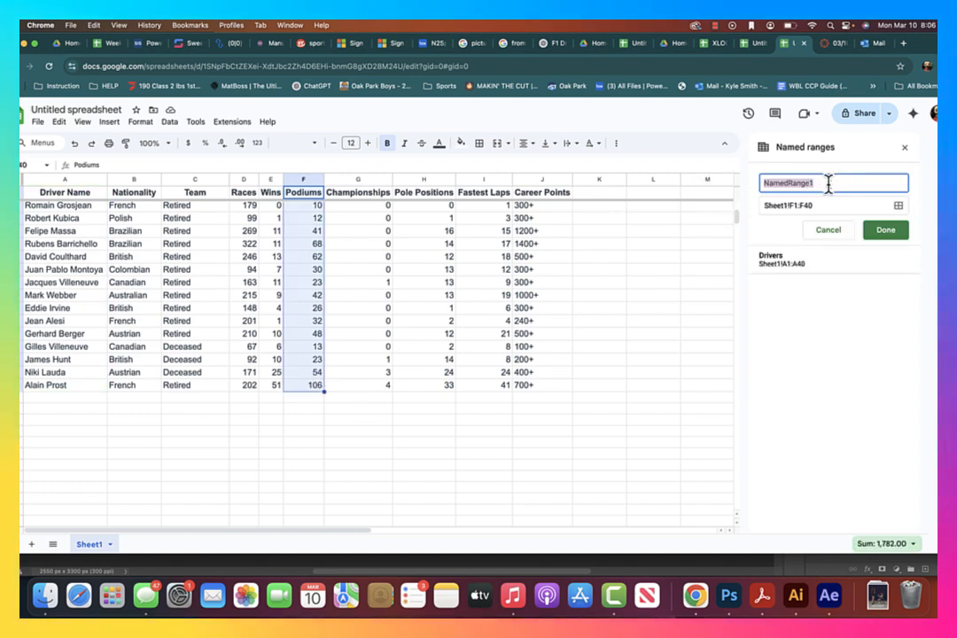
type("Podiums")
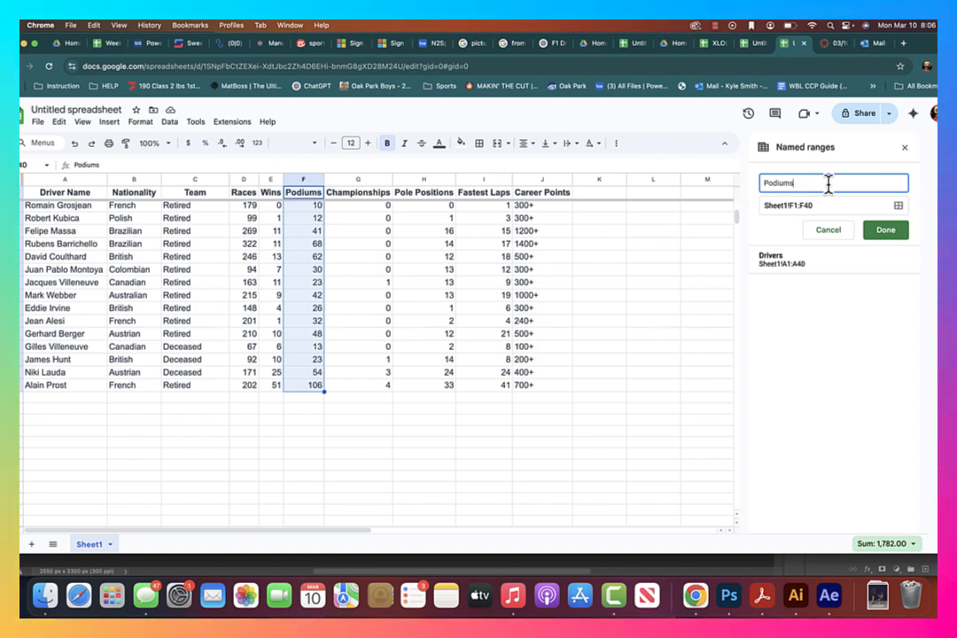
key("Return")
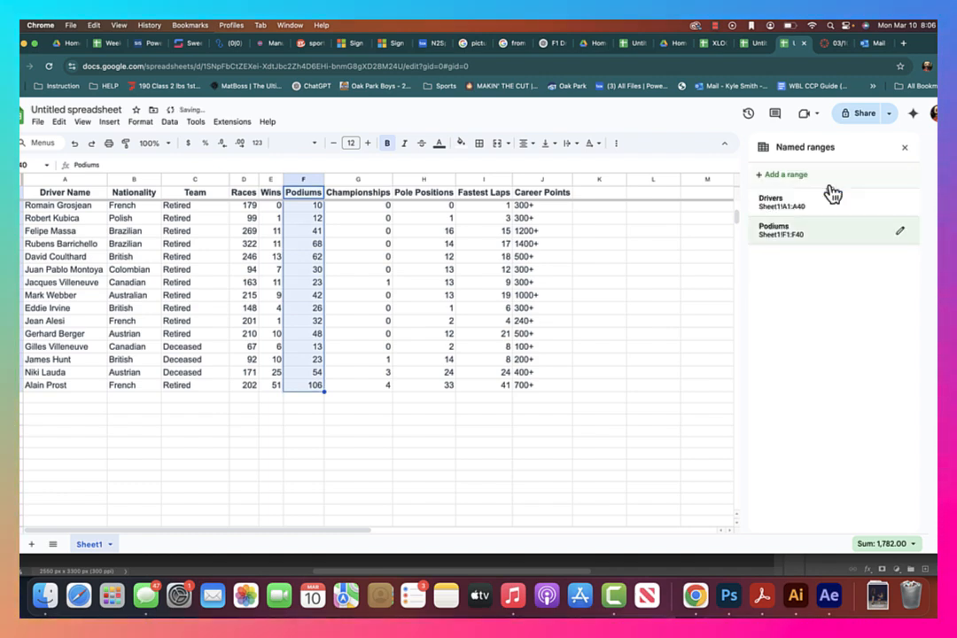
Add a named range called Championships covering the Championships column, cells G1:G40
left_click(375, 181)
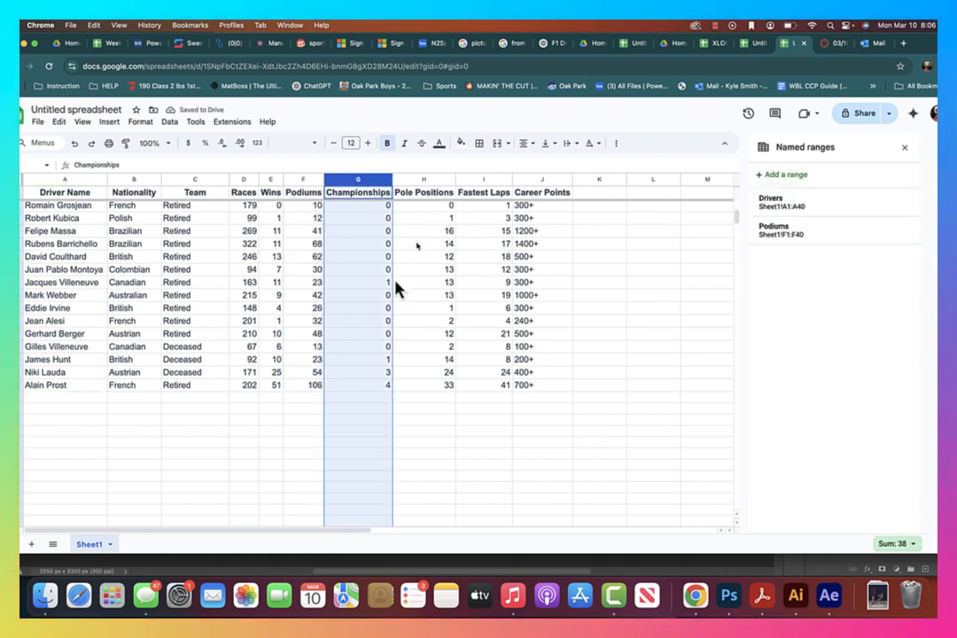
left_click(372, 386)
scroll(368, 266, "up", 10)
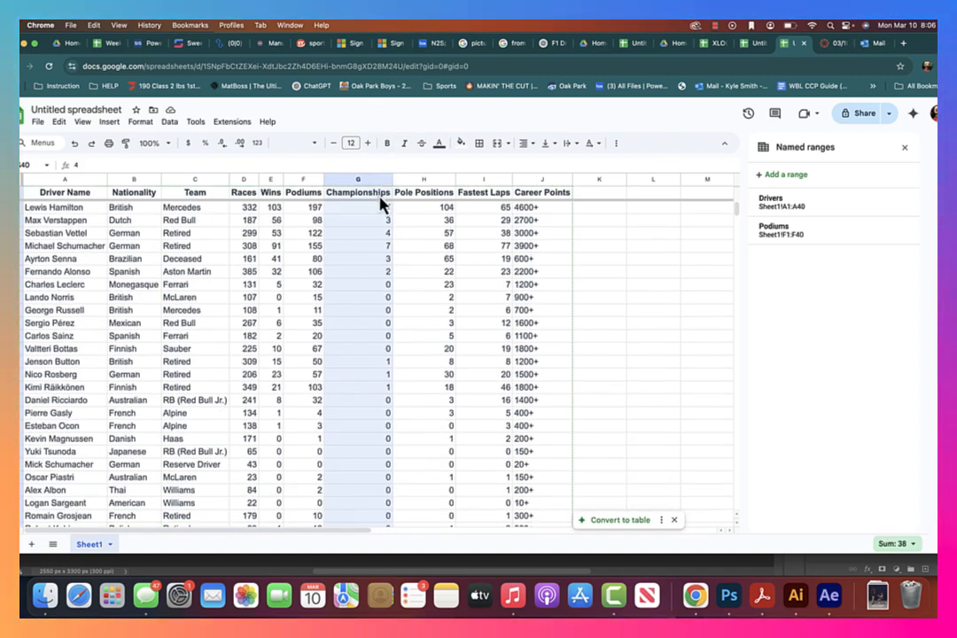
left_click(789, 176)
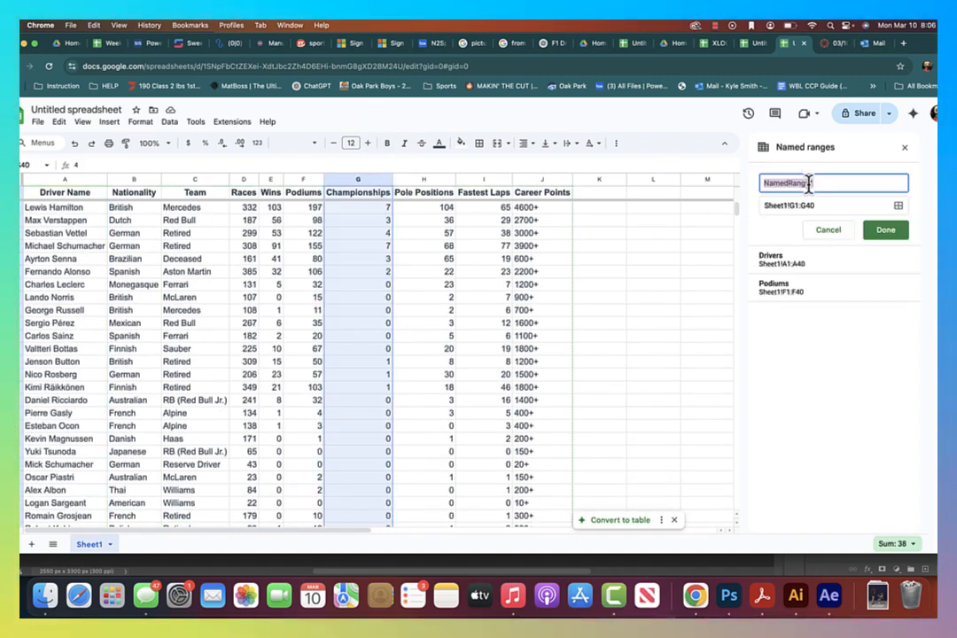
type("Championships")
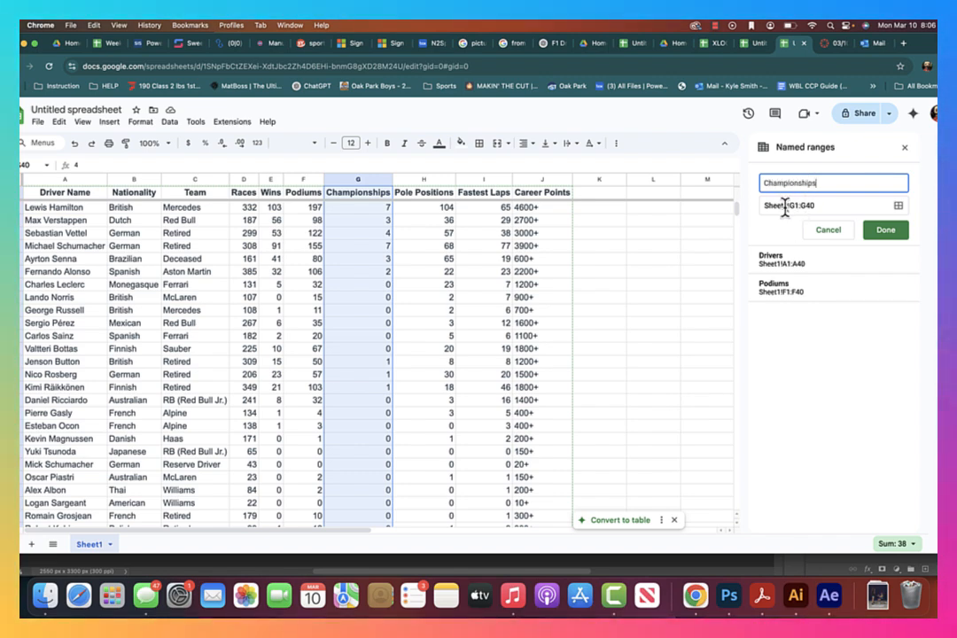
left_click(887, 233)
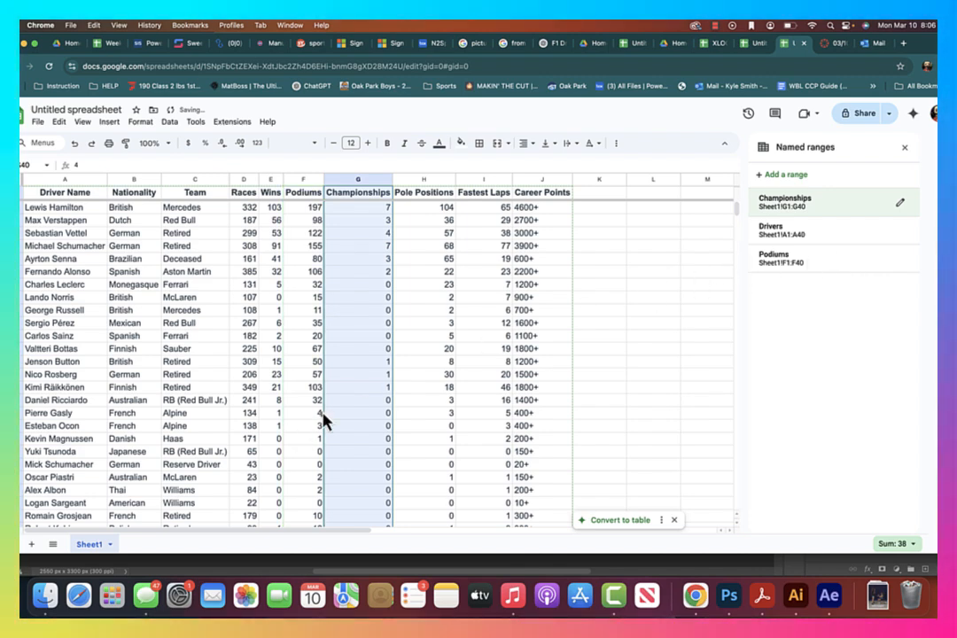
Rename the sheet as Driver Data and add a second, blank sheet to the spreadsheet
left_click(109, 545)
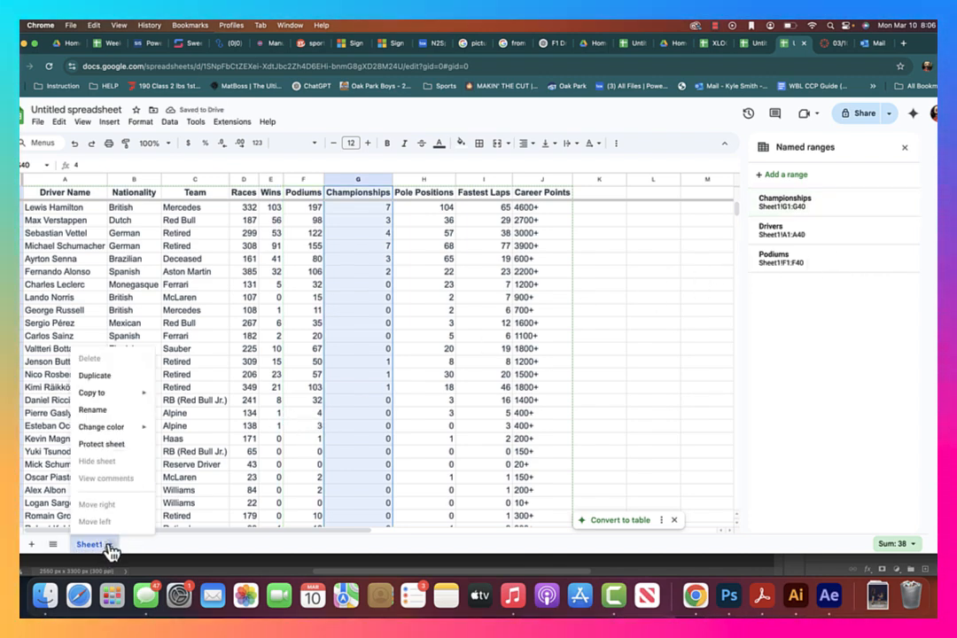
left_click(104, 411)
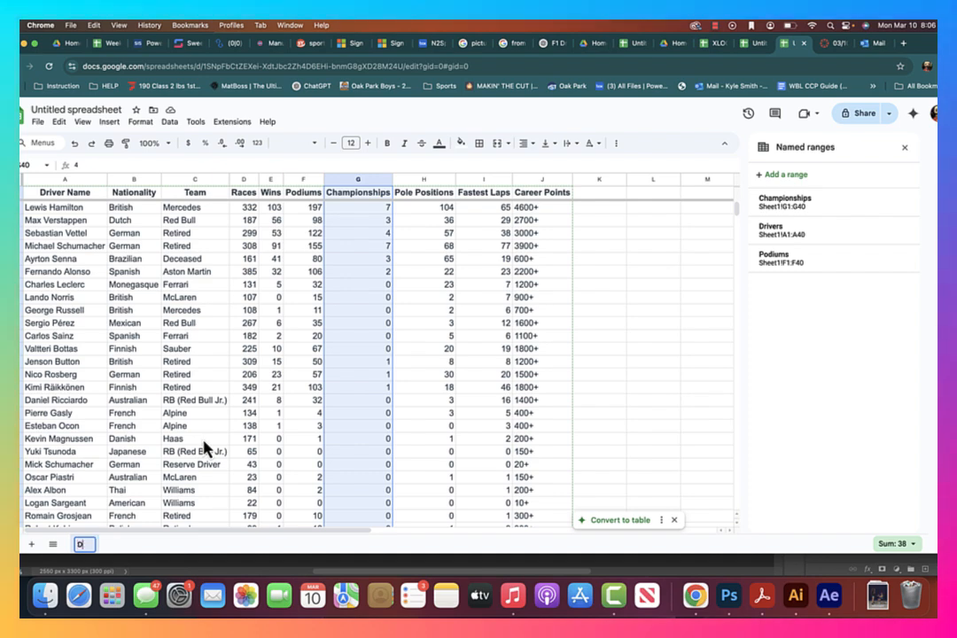
type("Driver Data")
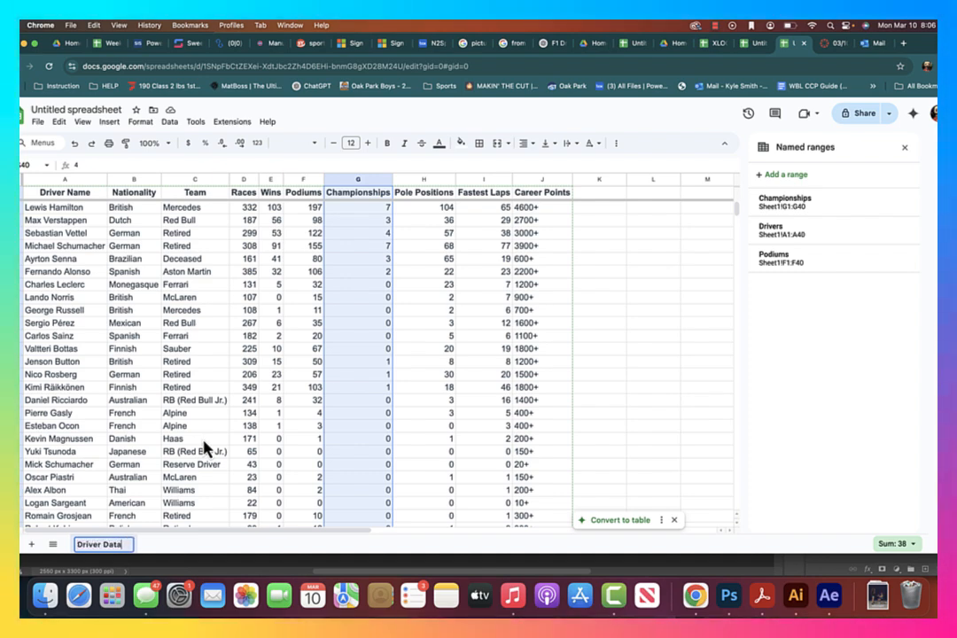
left_click(175, 446)
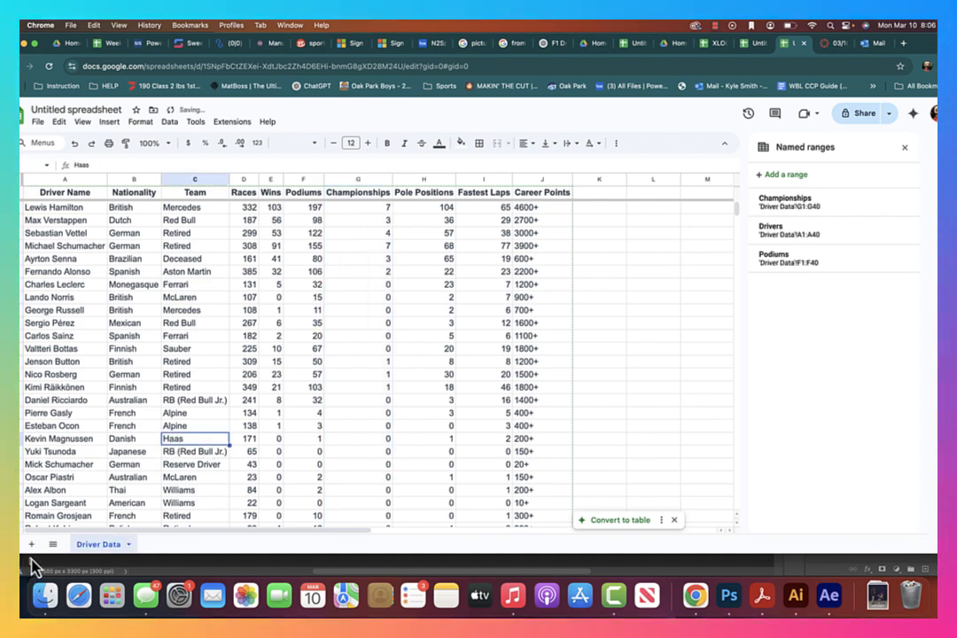
left_click(32, 544)
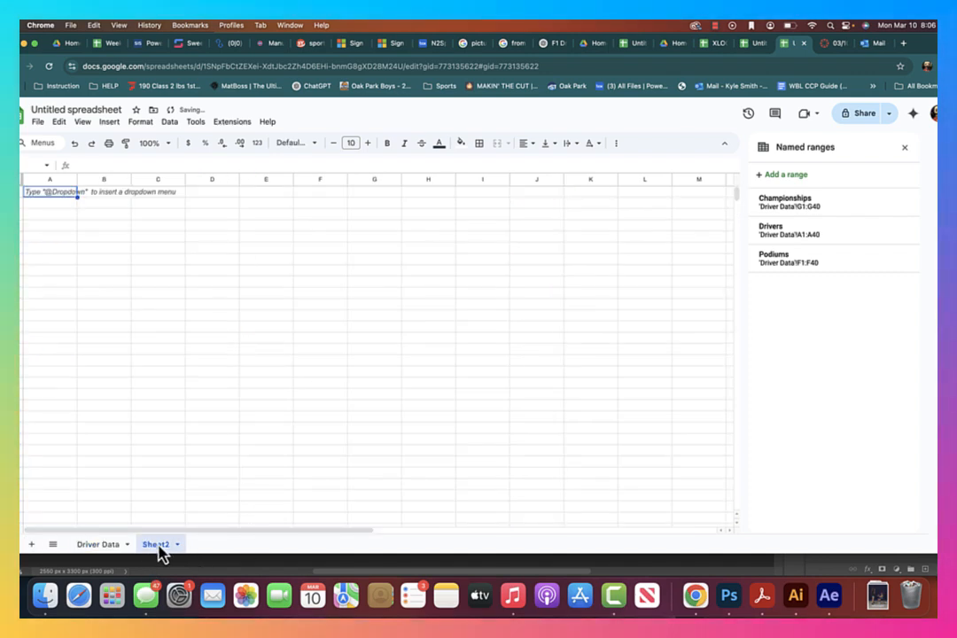
left_click(98, 544)
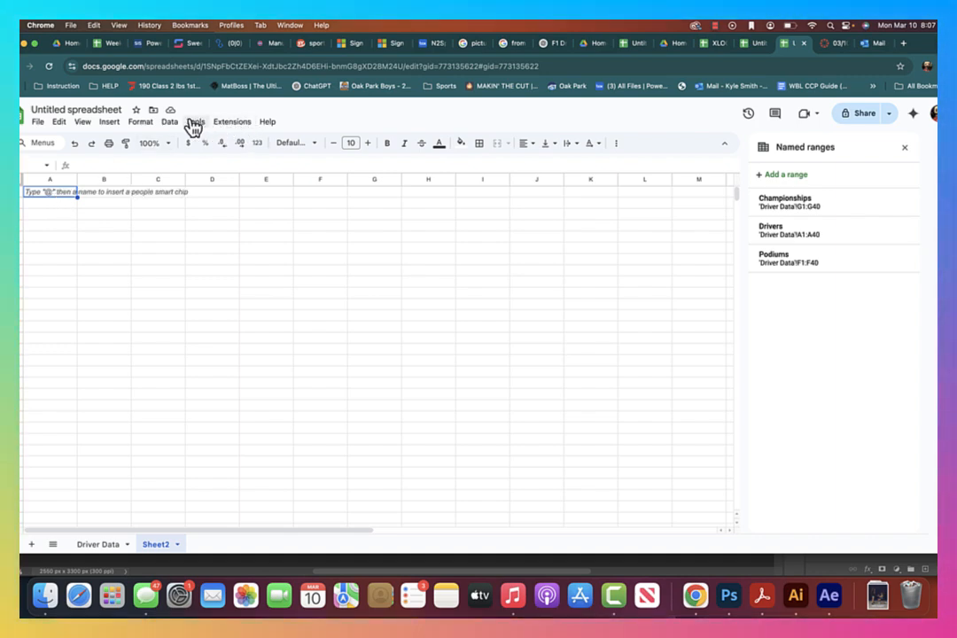
Insert a dropdown in cell A1 of Sheet2 that takes its options from the named range Drivers, and check its list
left_click(113, 123)
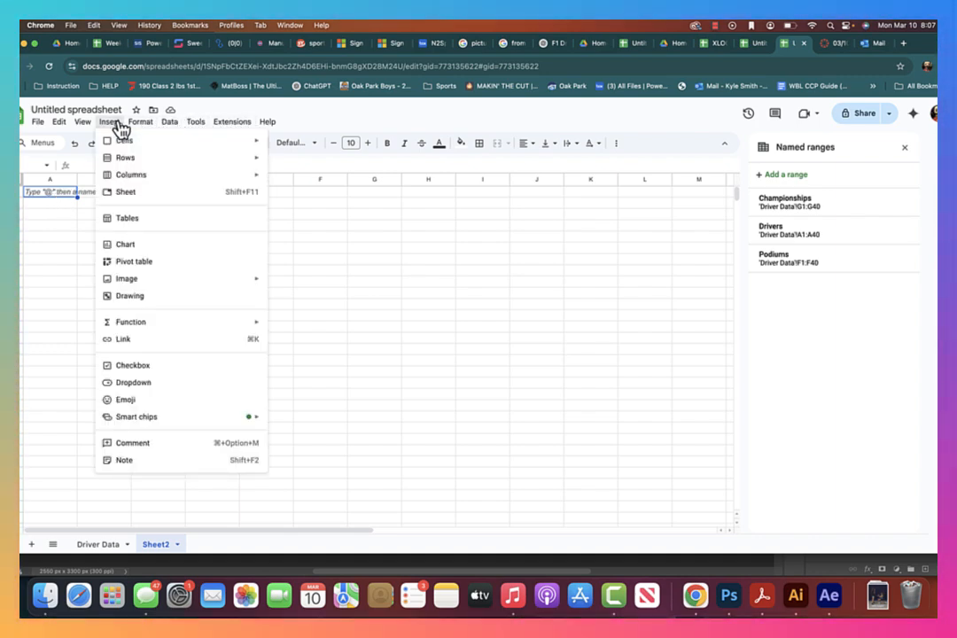
mouse_move(147, 321)
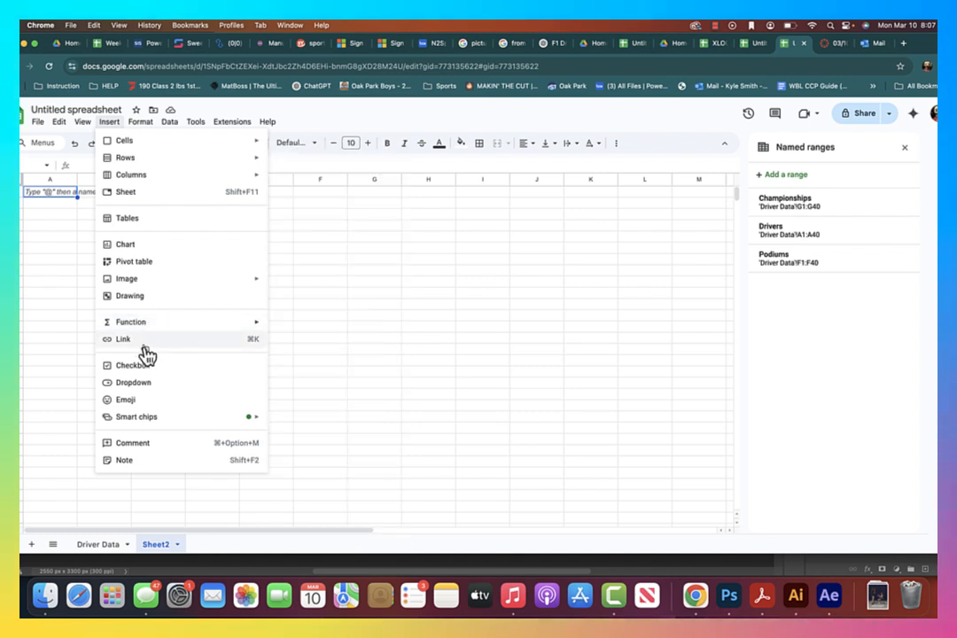
left_click(134, 382)
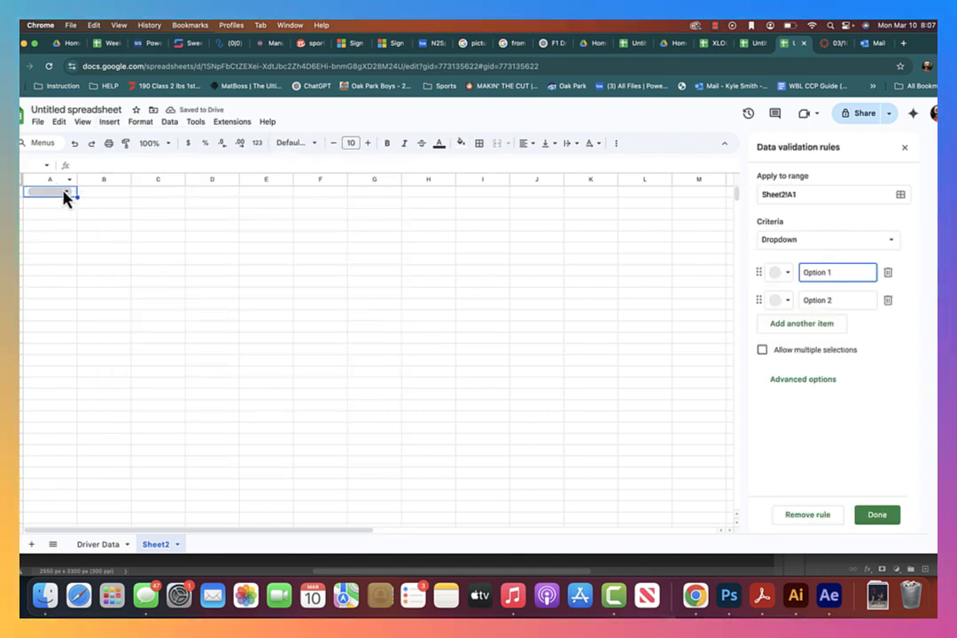
left_click(820, 245)
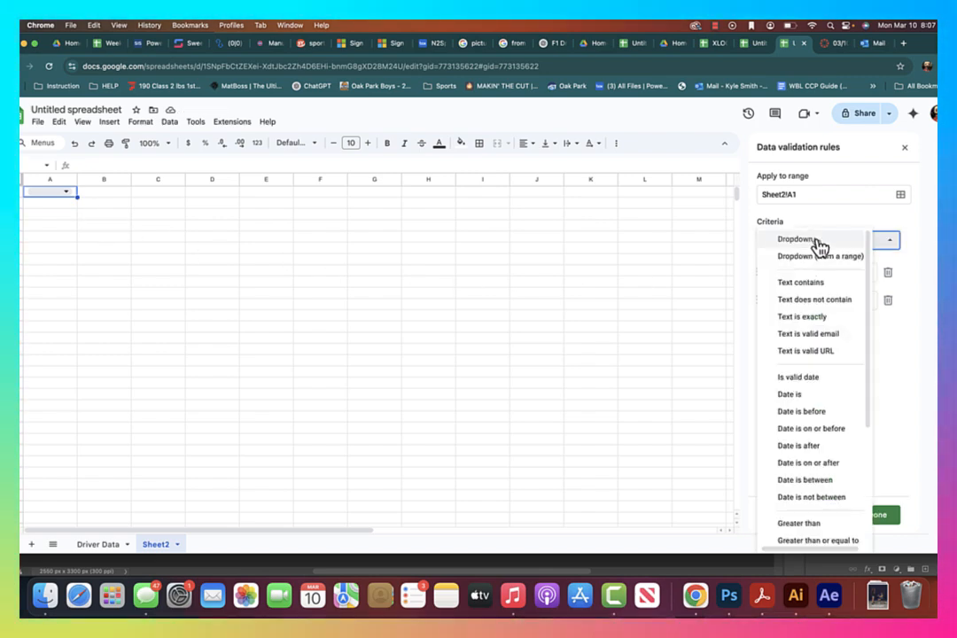
left_click(822, 263)
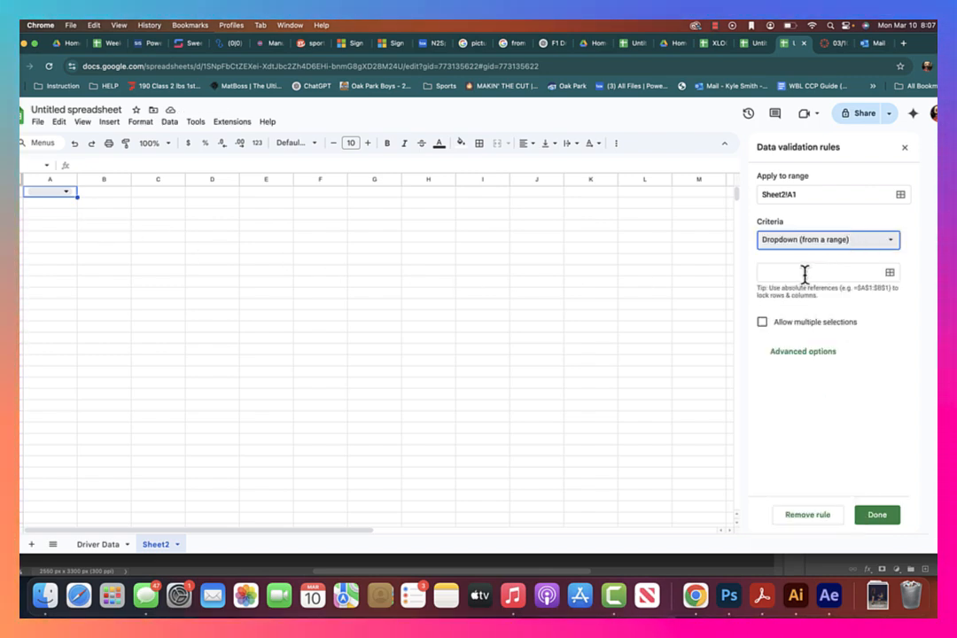
left_click(820, 272)
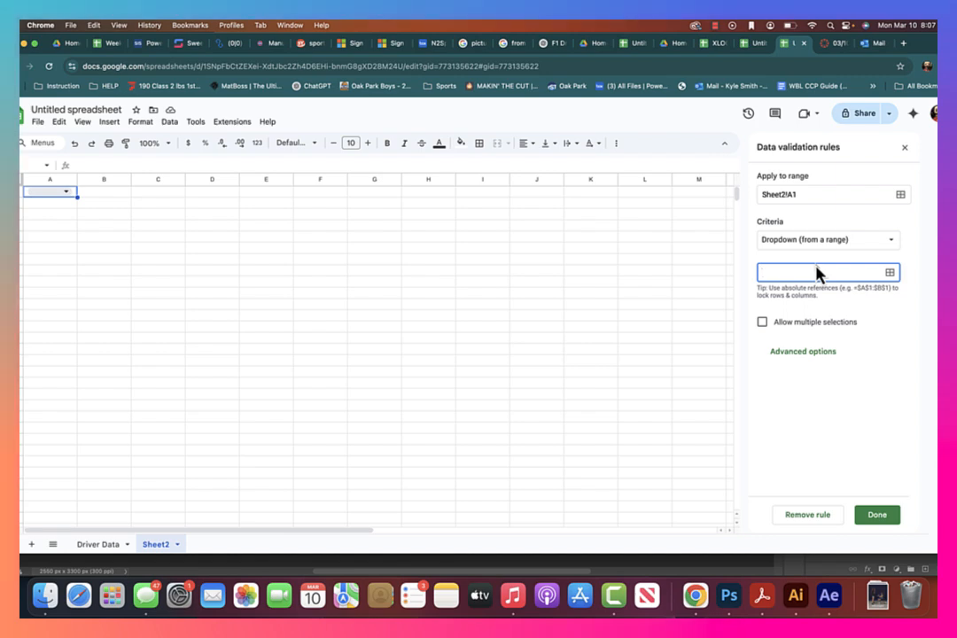
type("Driver")
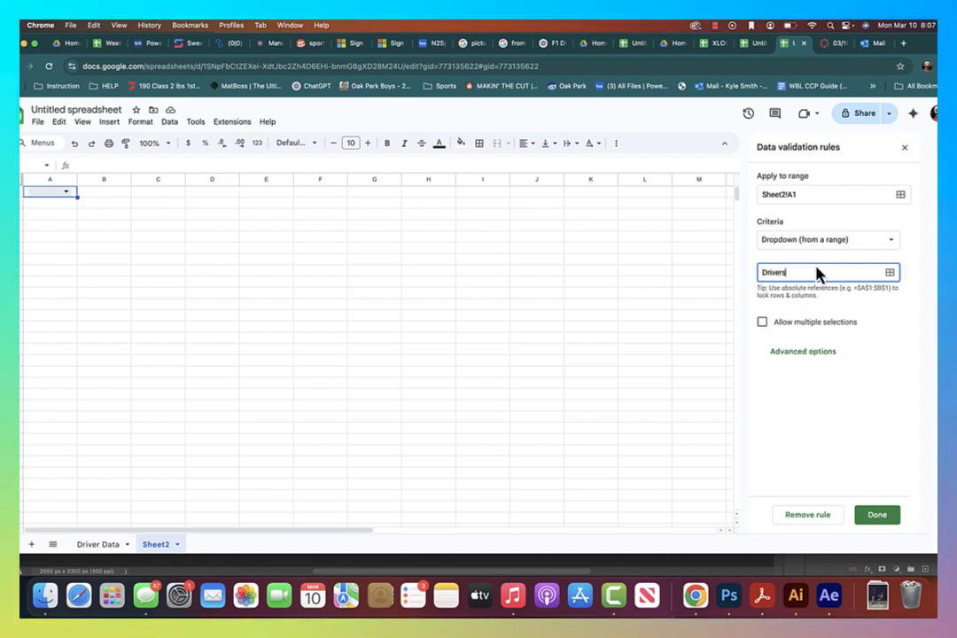
type("s")
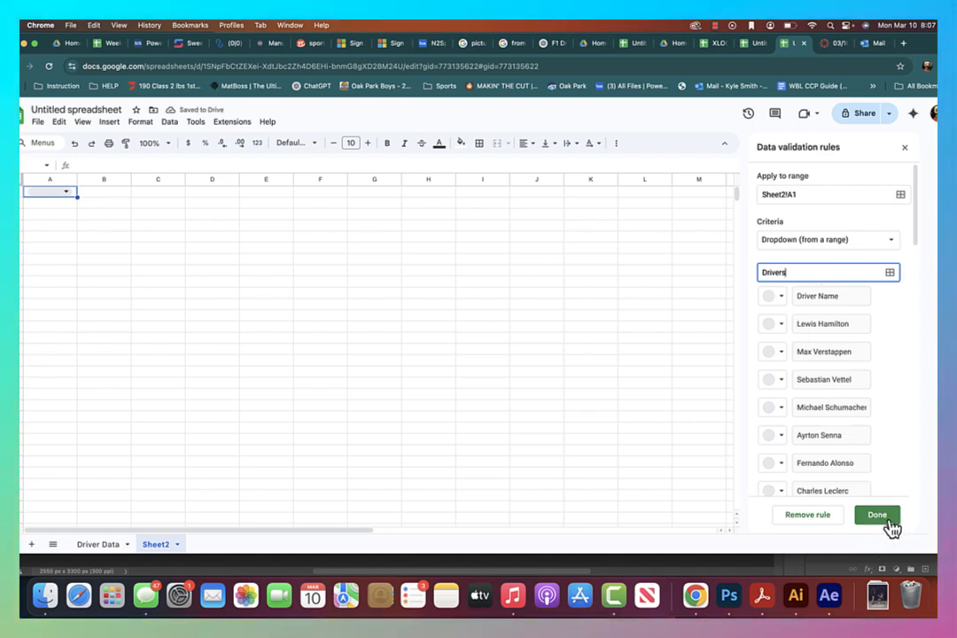
left_click(878, 516)
left_click(127, 259)
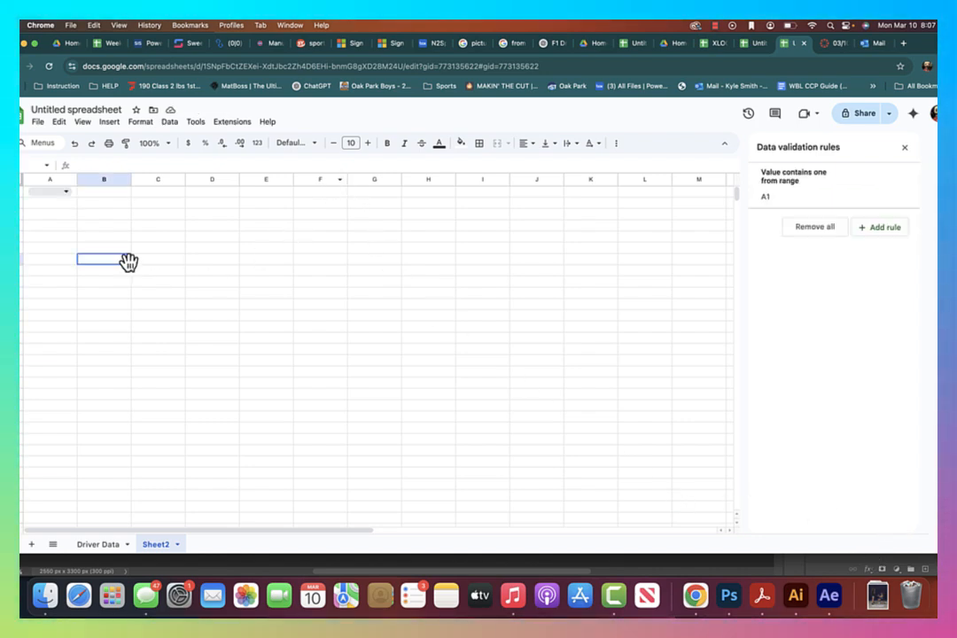
left_click(67, 192)
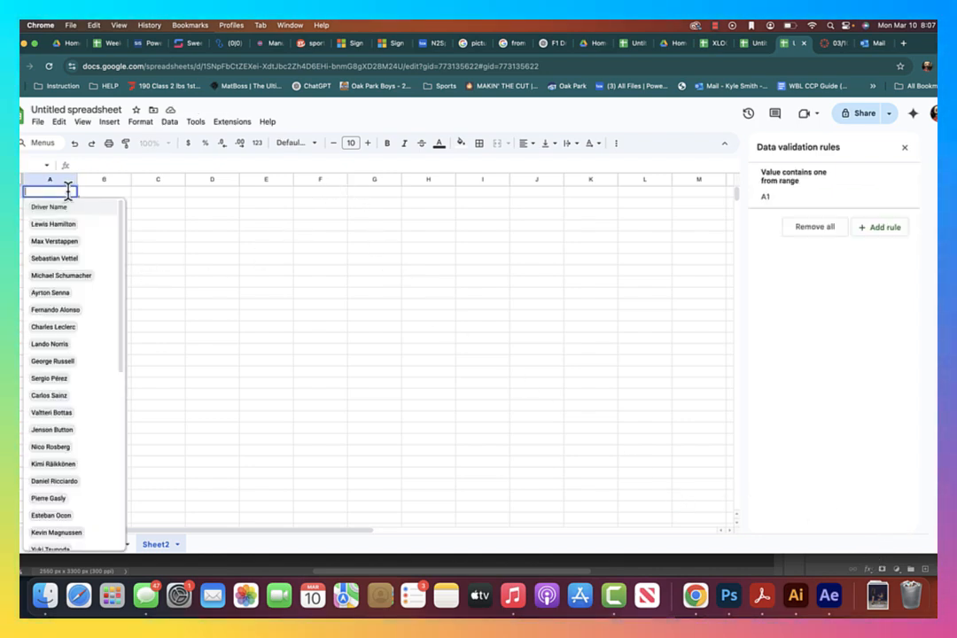
left_click(206, 206)
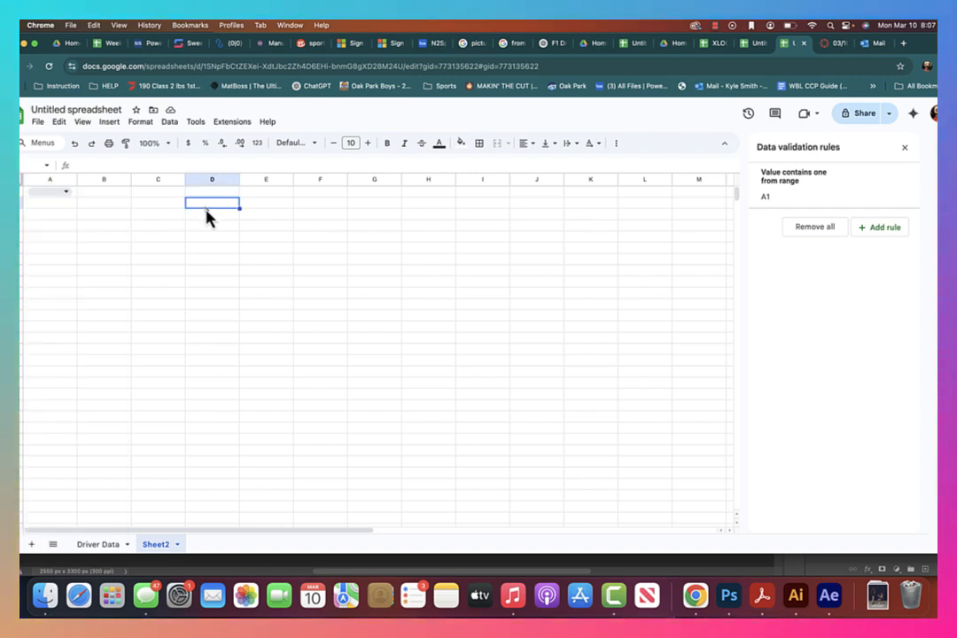
Enter the labels Podiums in cell A3 and Championships in cell A4
left_click(64, 214)
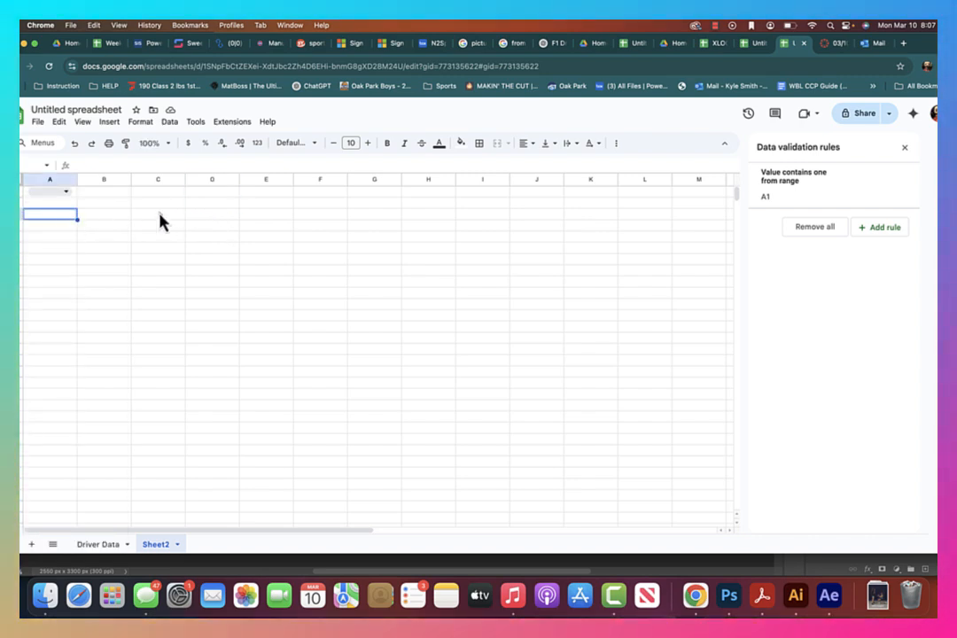
type("Pod")
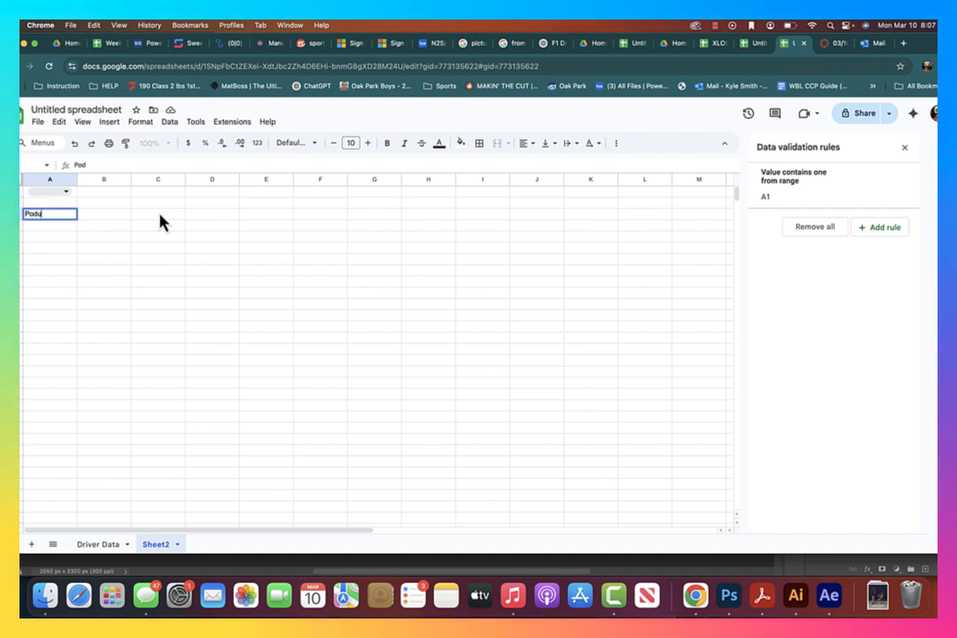
type("iums")
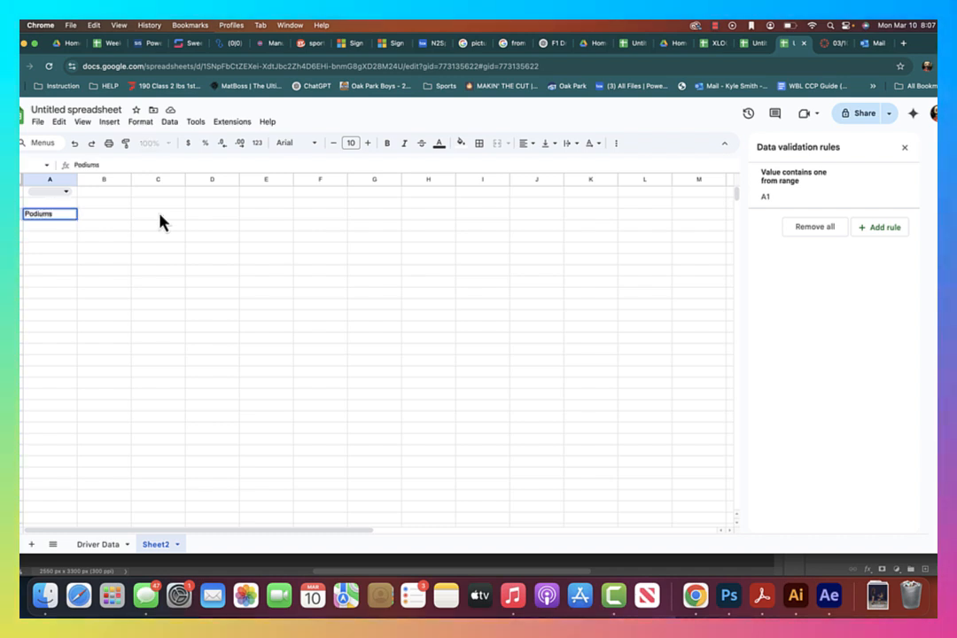
key("Return")
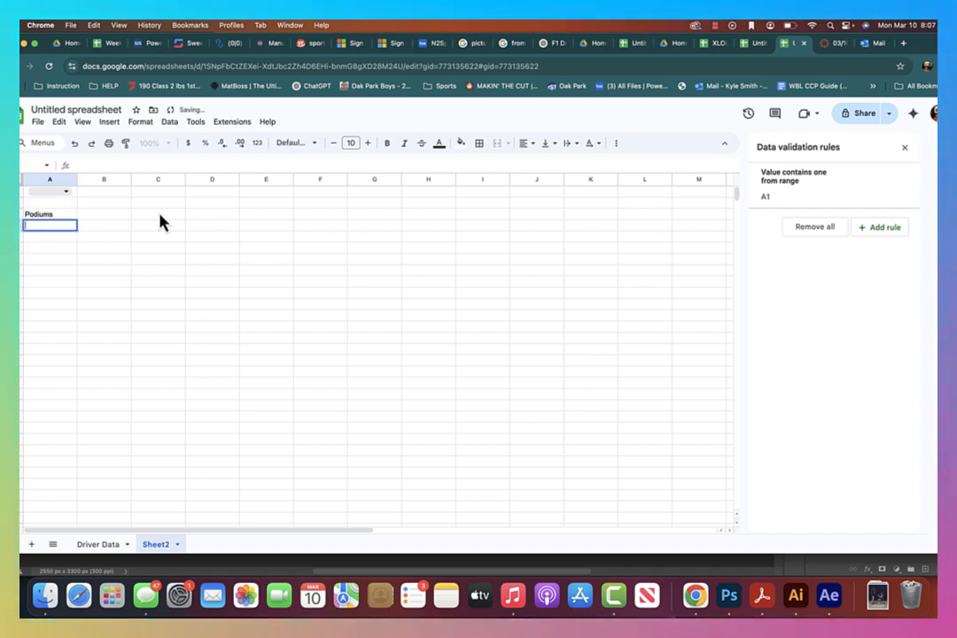
type("Championships")
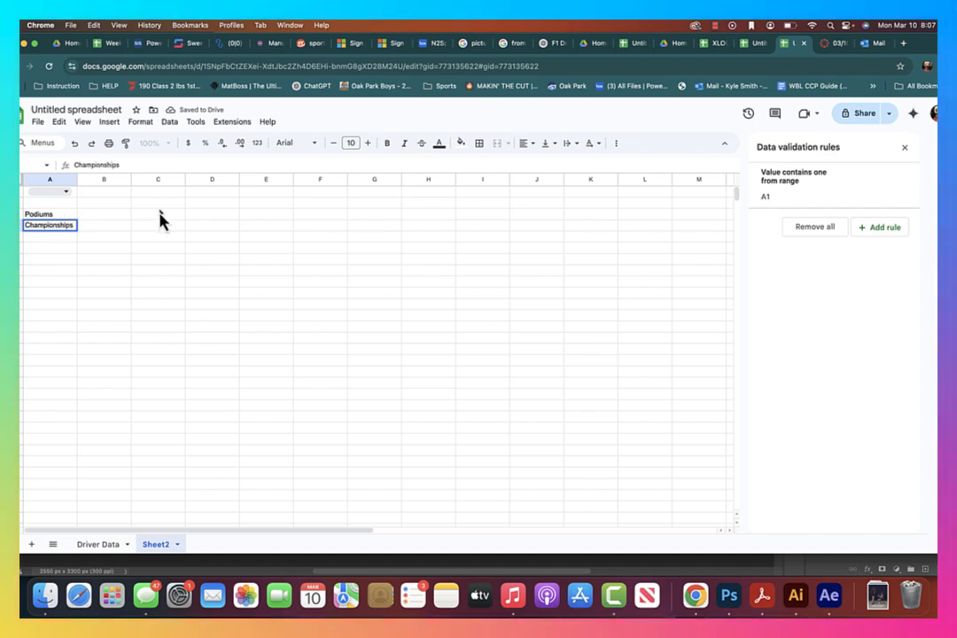
Enter the formula =XLOOKUP(A1,Drivers,Podiums) in cell B3 beside the Podiums label
left_click(99, 215)
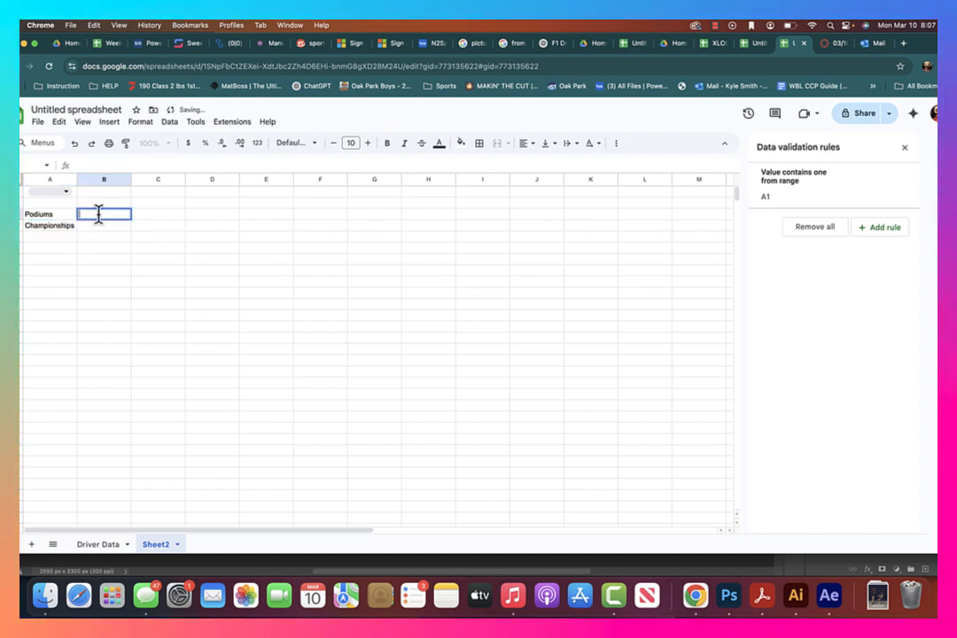
type("1")
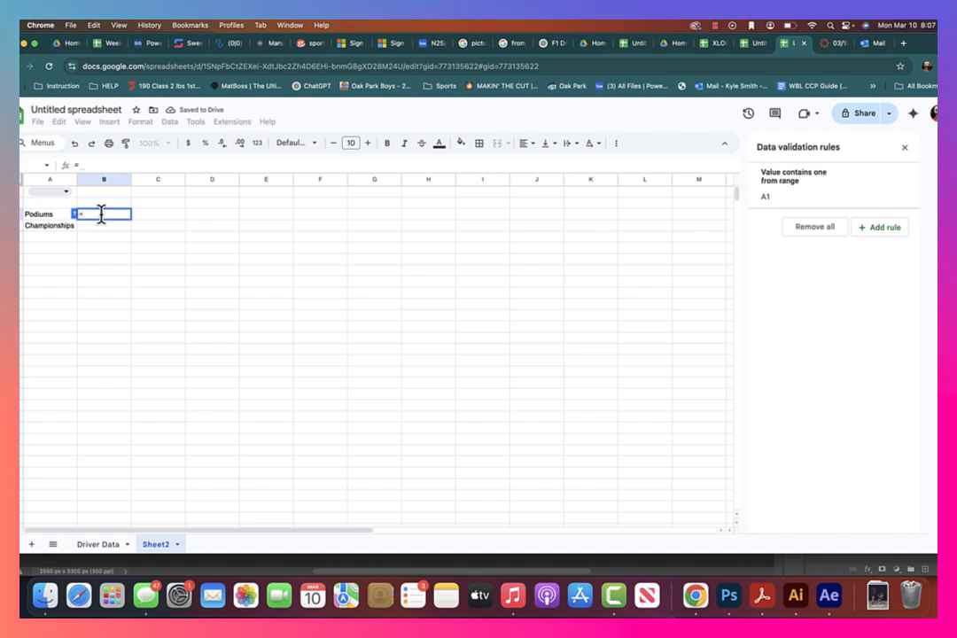
type("XLO")
type("OK")
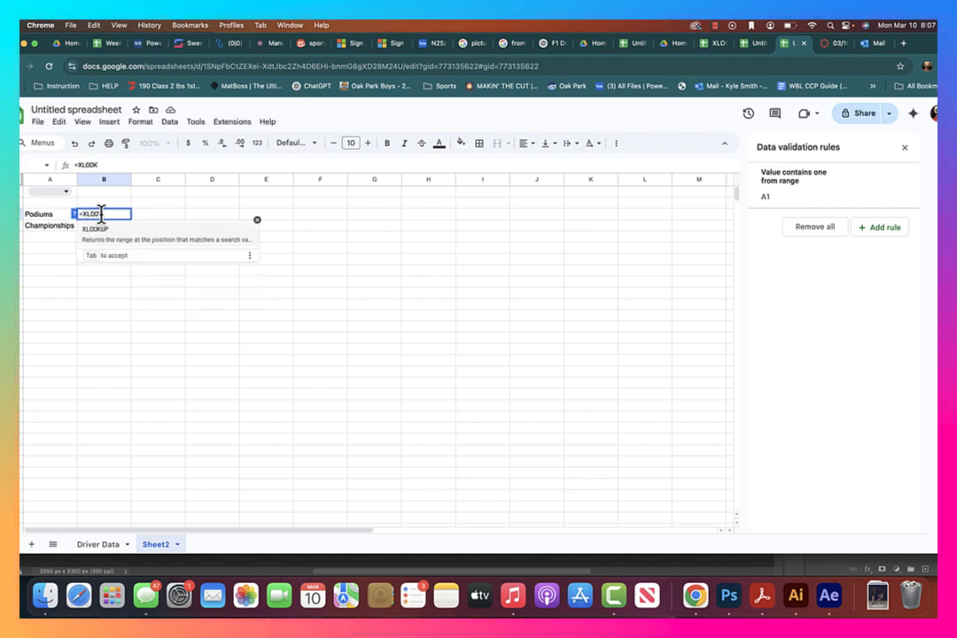
type("UP(")
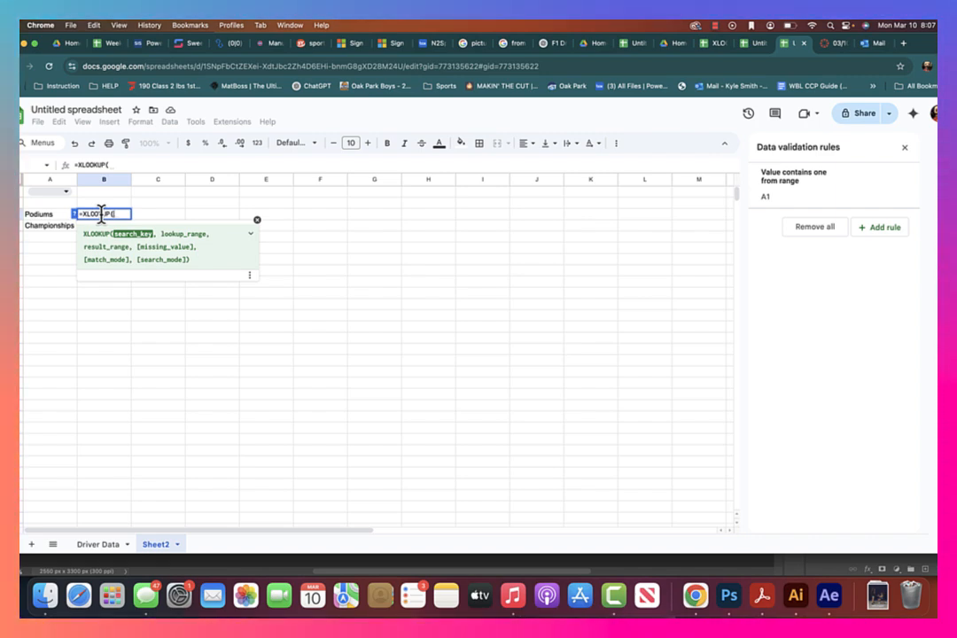
left_click(59, 193)
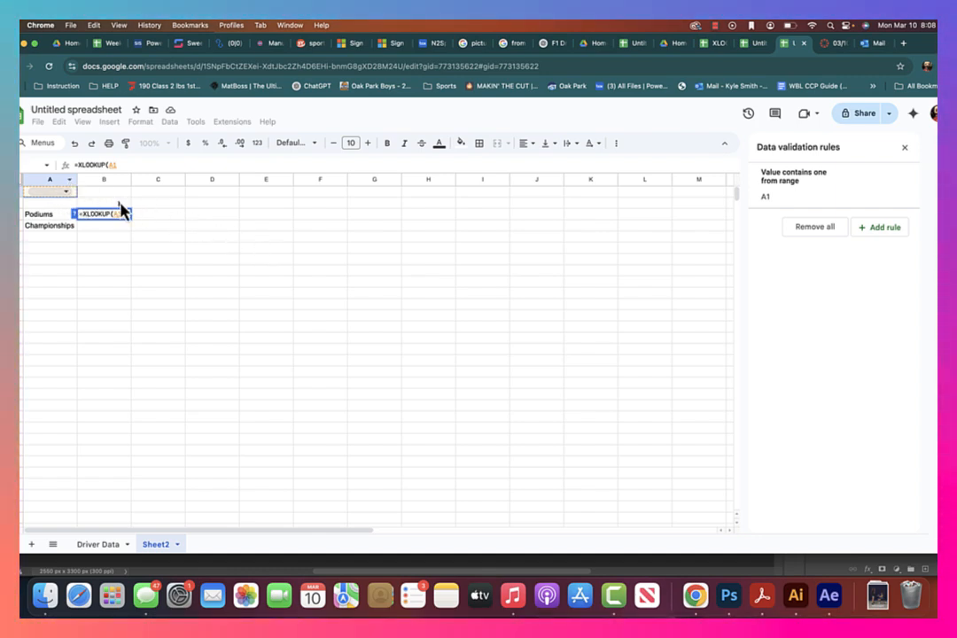
type(",")
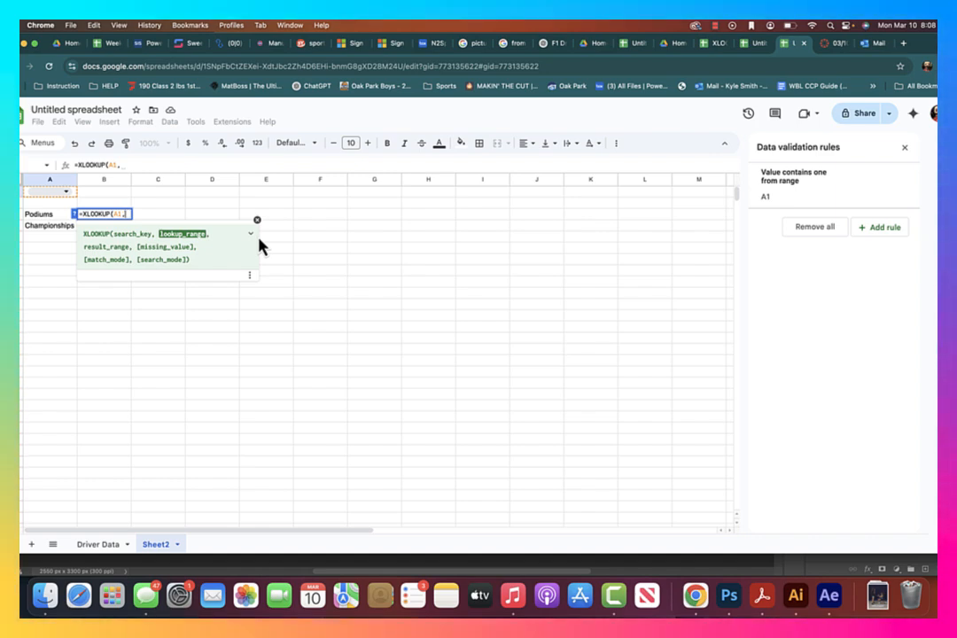
type("D")
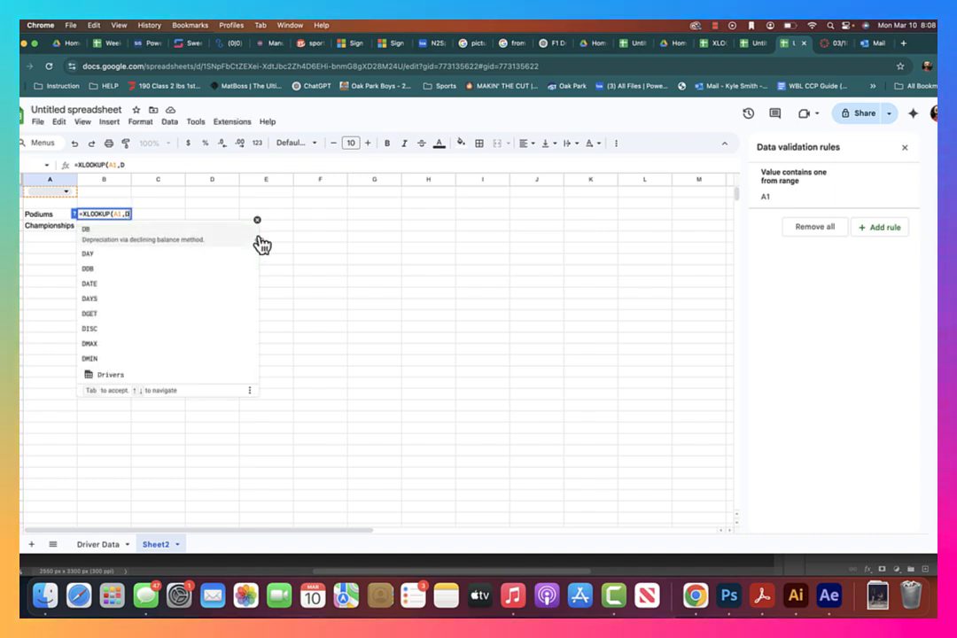
type("rivers")
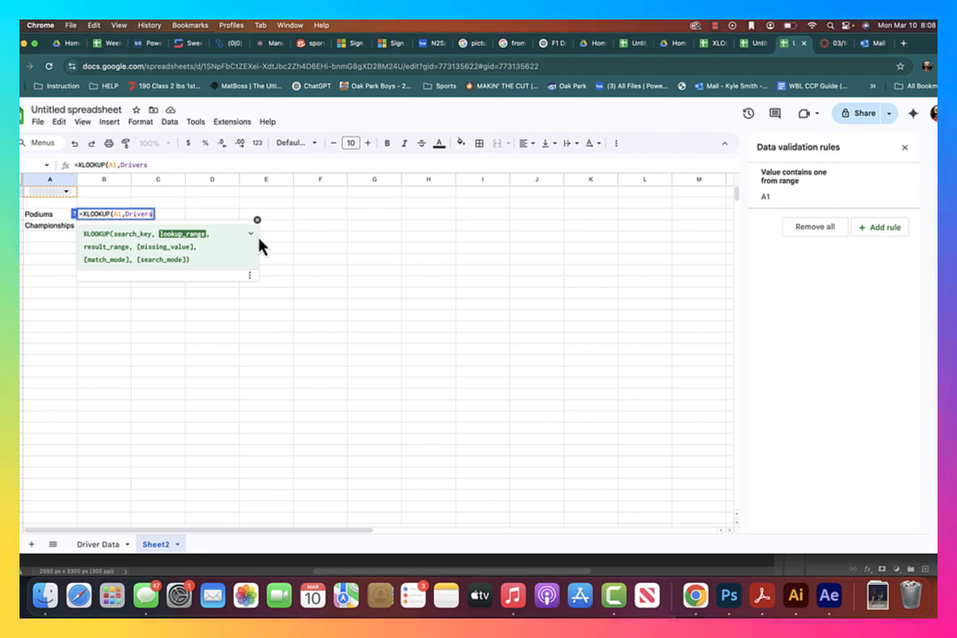
type(",")
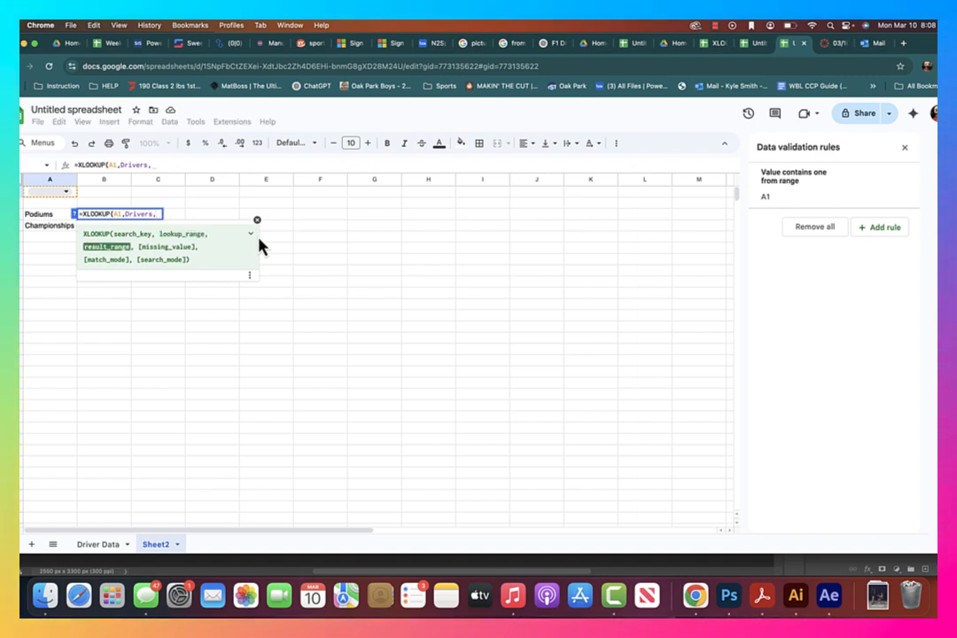
type("P")
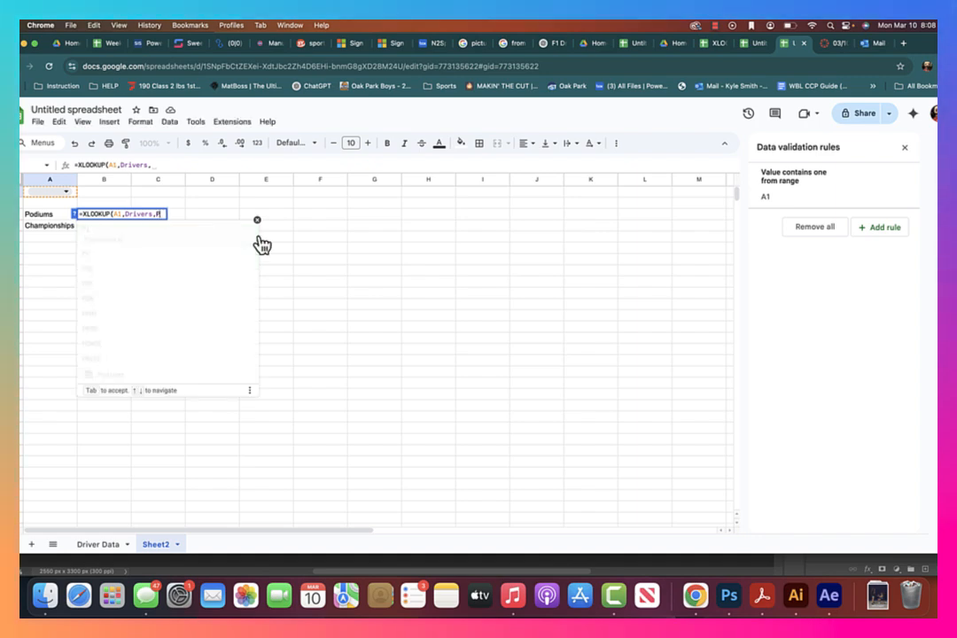
type("odi")
key("Tab")
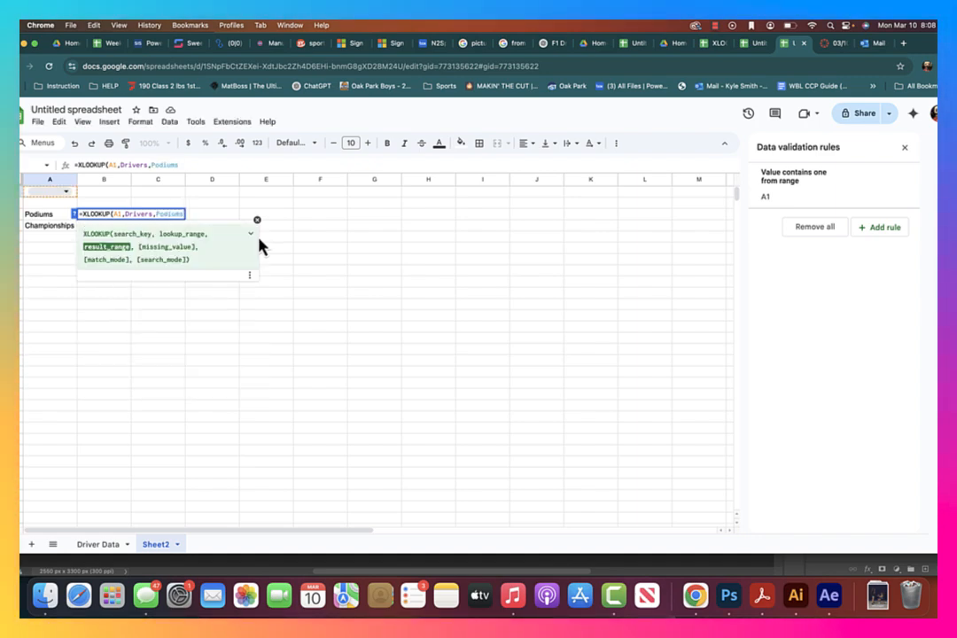
type(")")
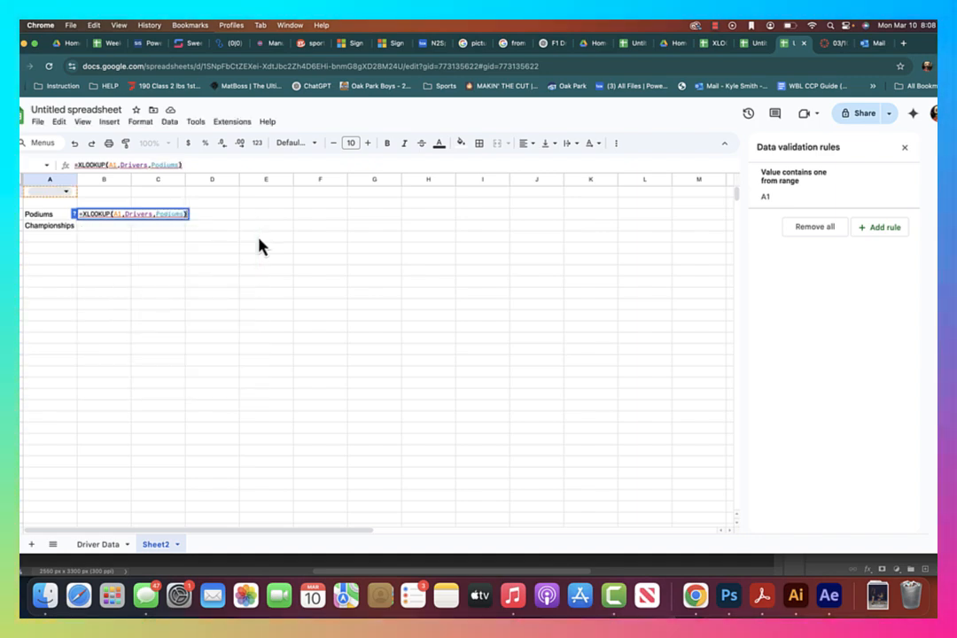
key("Return")
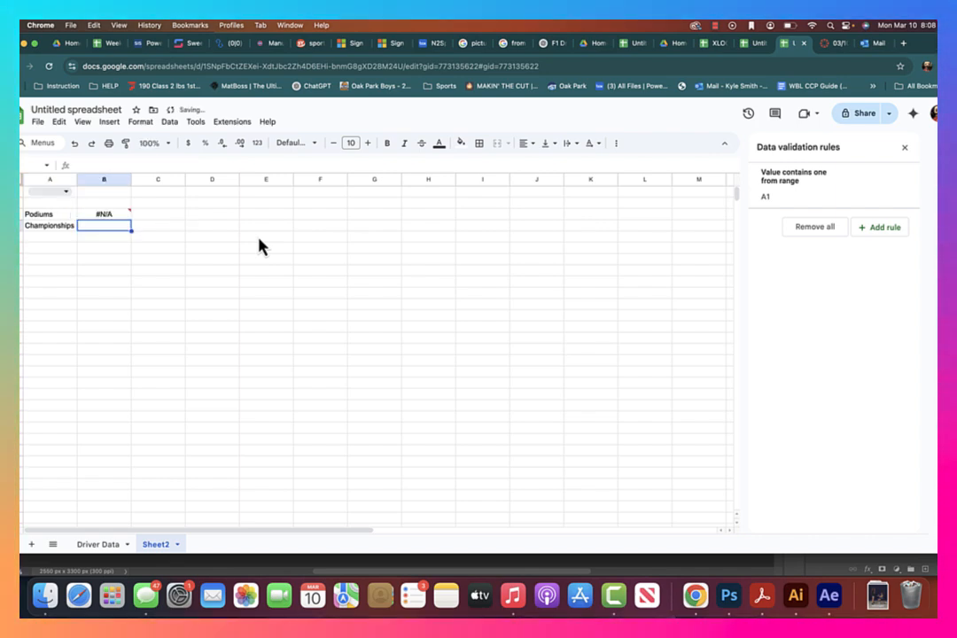
Enter the formula =XLOOKUP(Drivers,Championships) in cell B4 beside the Championships label
double_click(94, 226)
type("=")
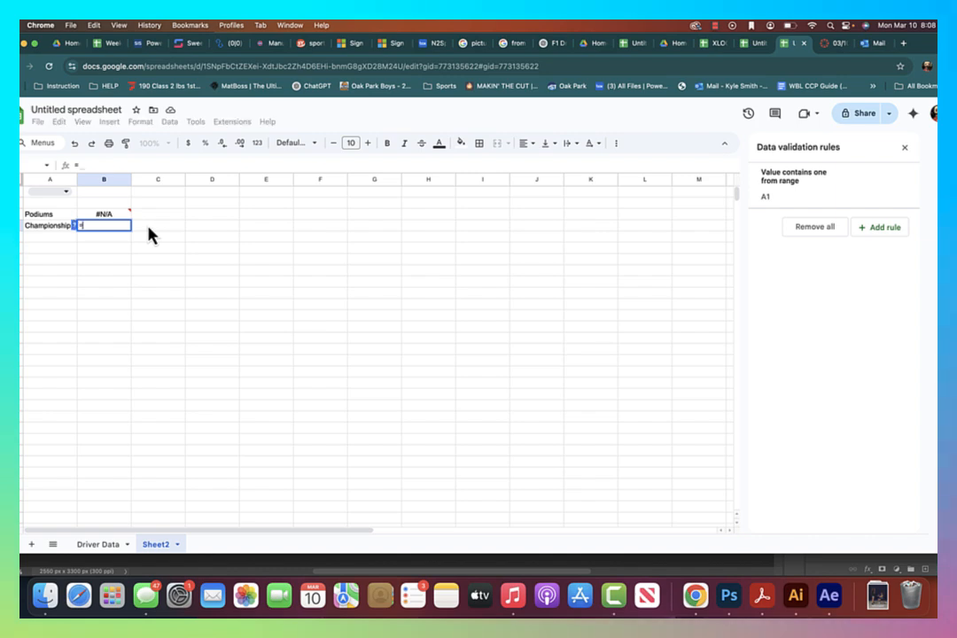
type("XLOOKUP")
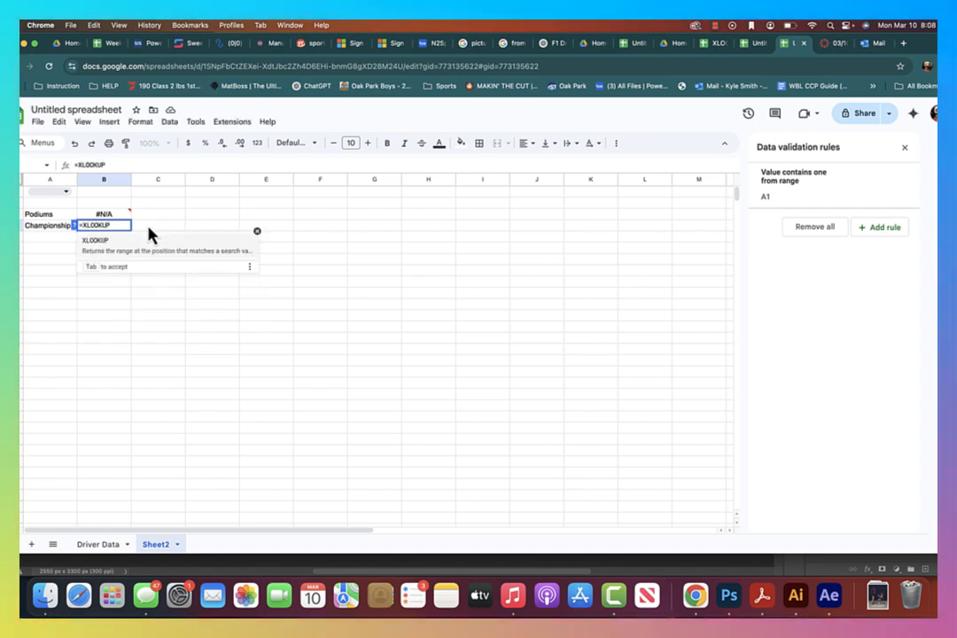
type("(Driver")
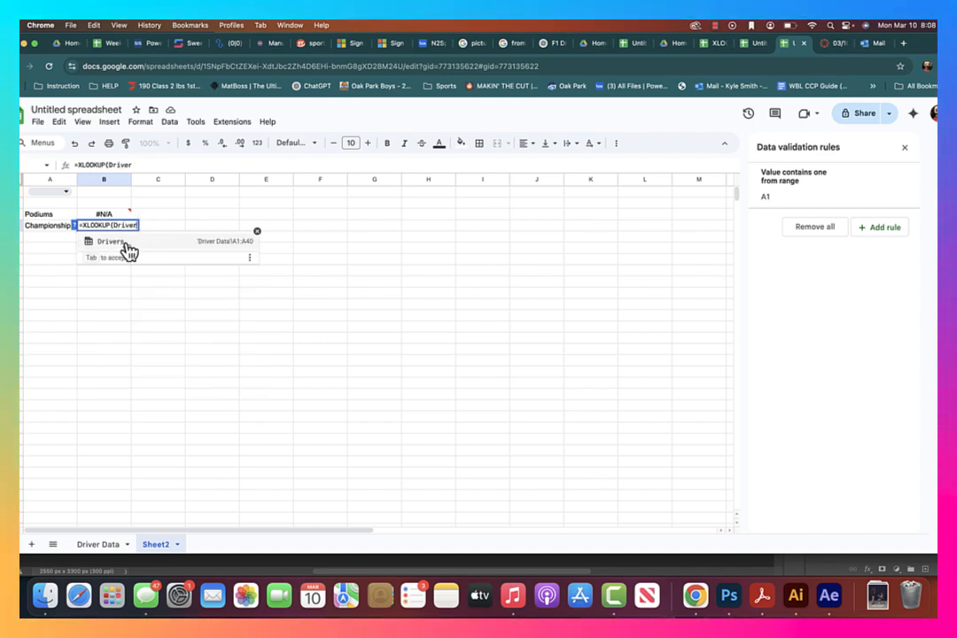
left_click(127, 244)
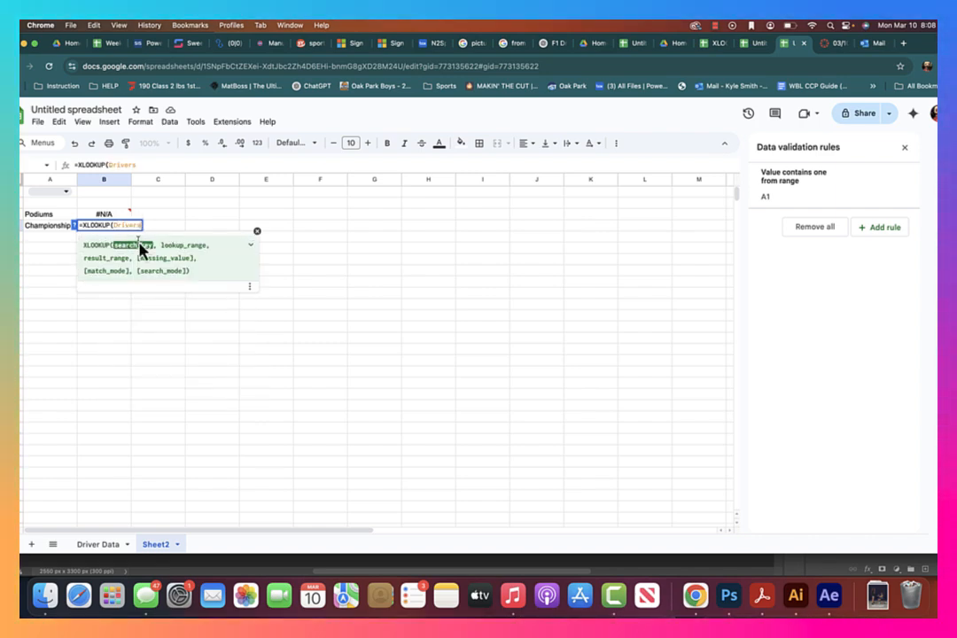
type(",")
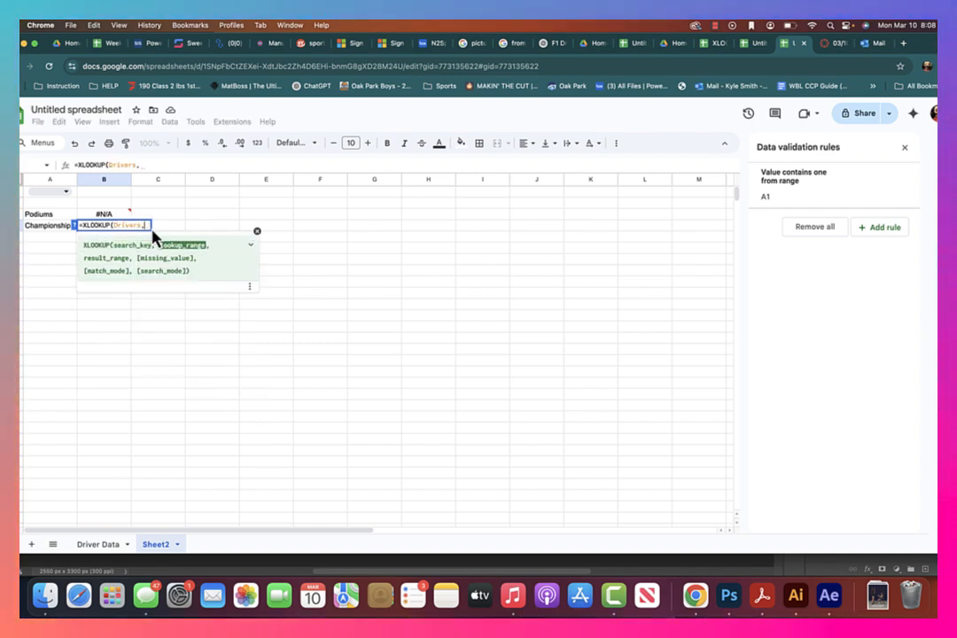
type("Podi")
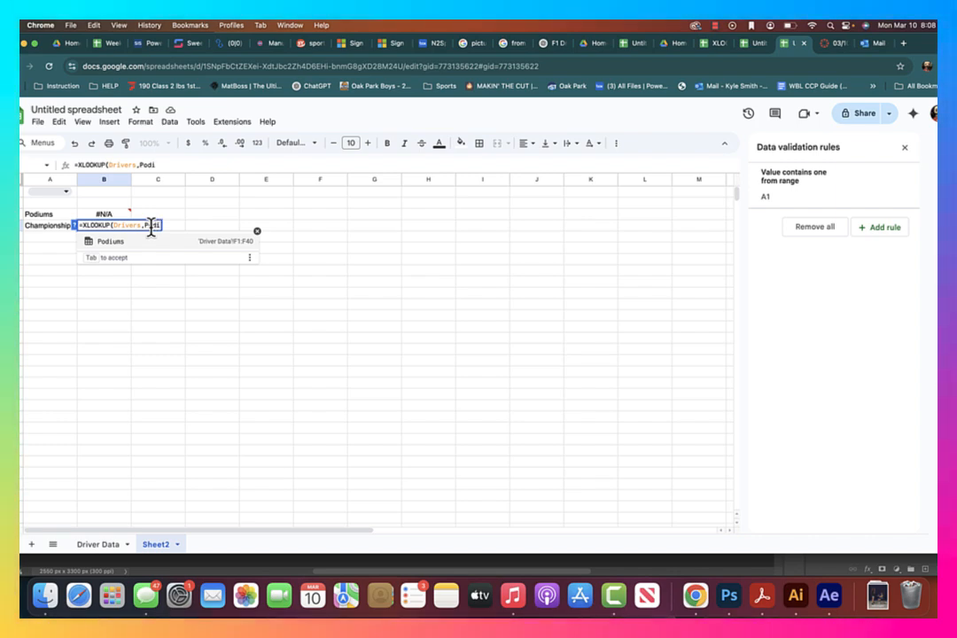
key("BackSpace")
key("BackSpace")
key("BackSpace")
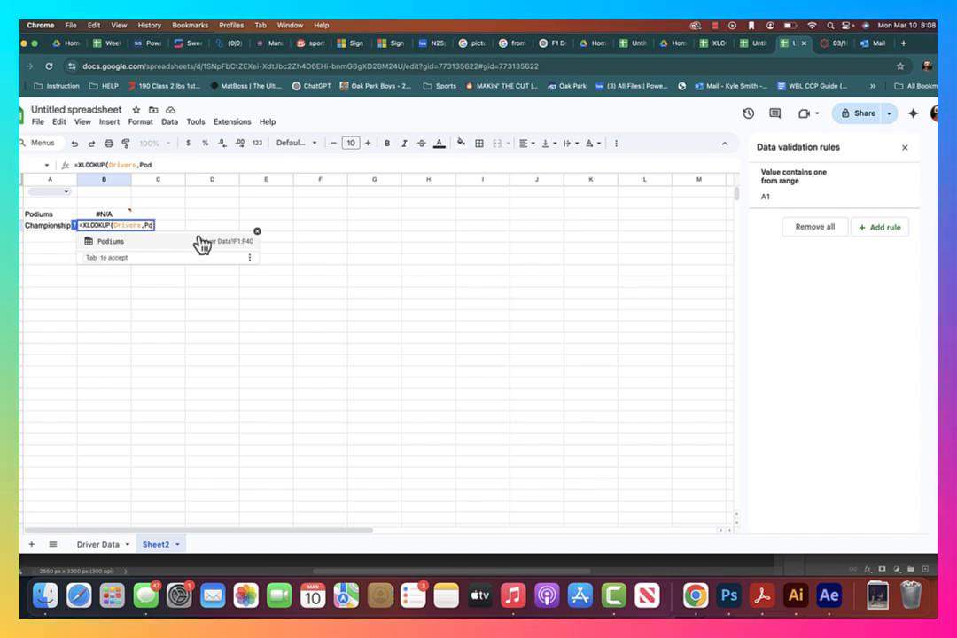
key("BackSpace")
type("Cham")
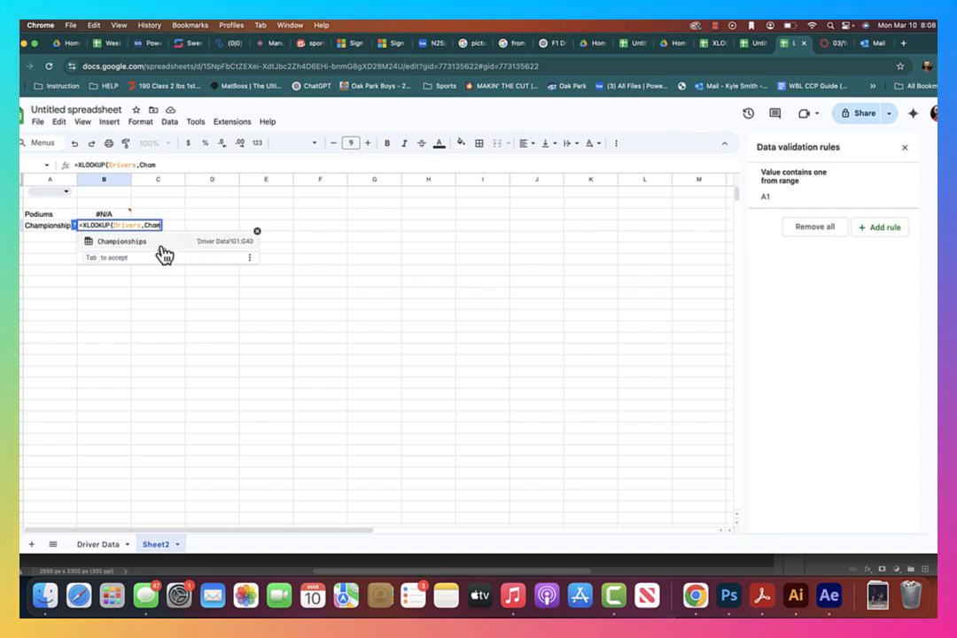
left_click(161, 248)
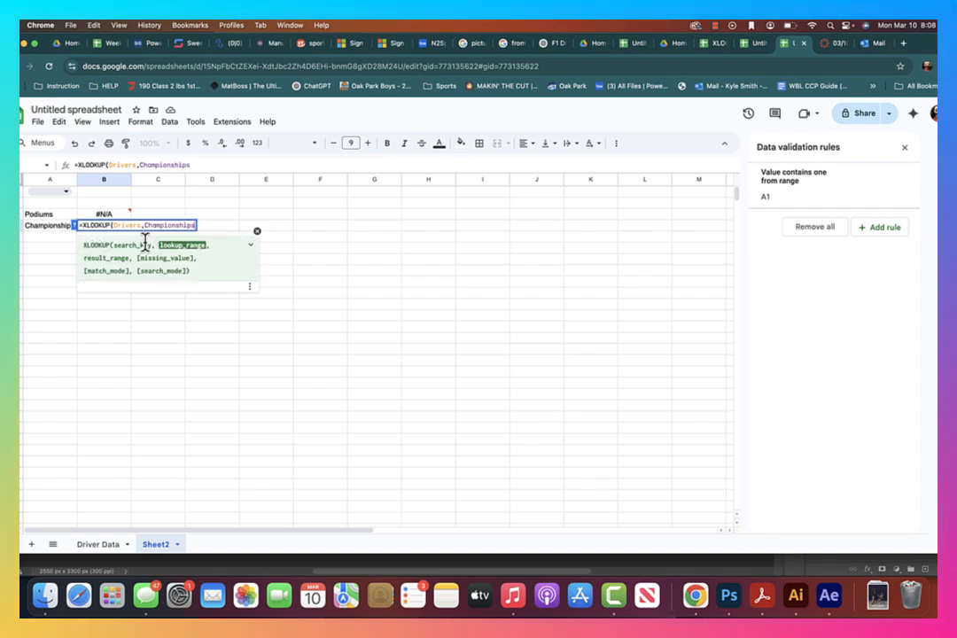
type(",")
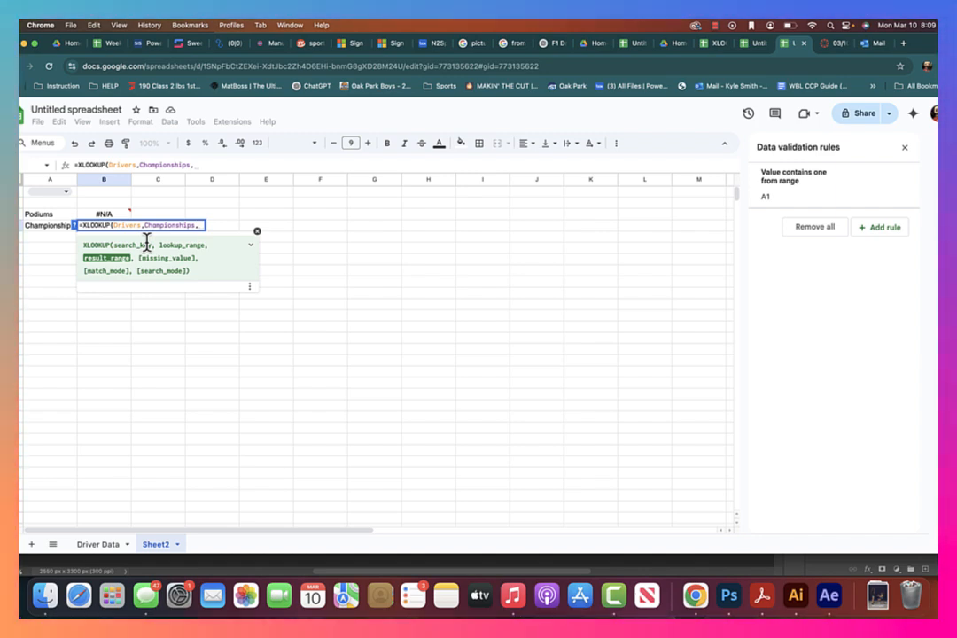
key("BackSpace")
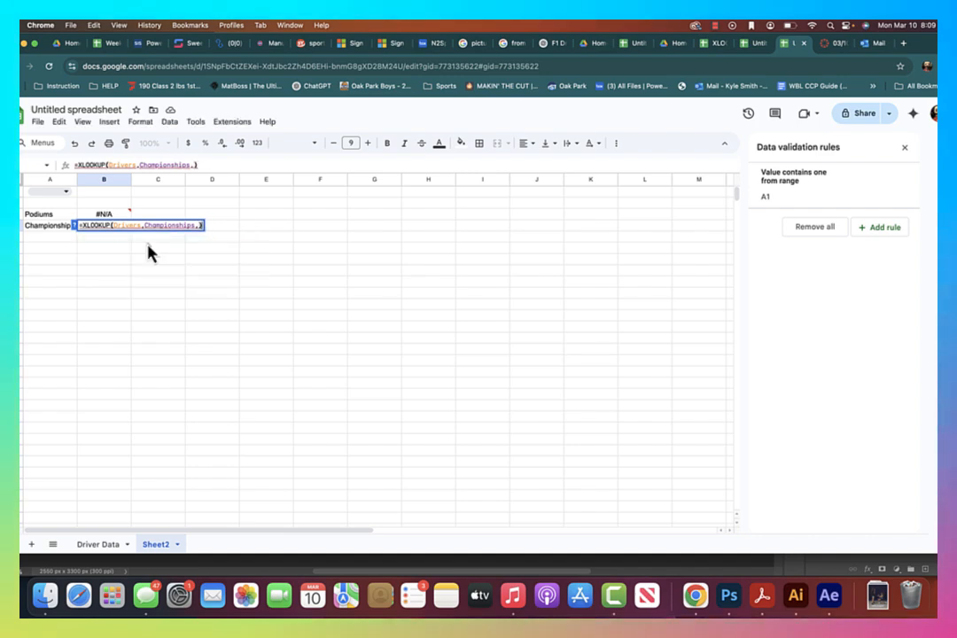
key("Tab")
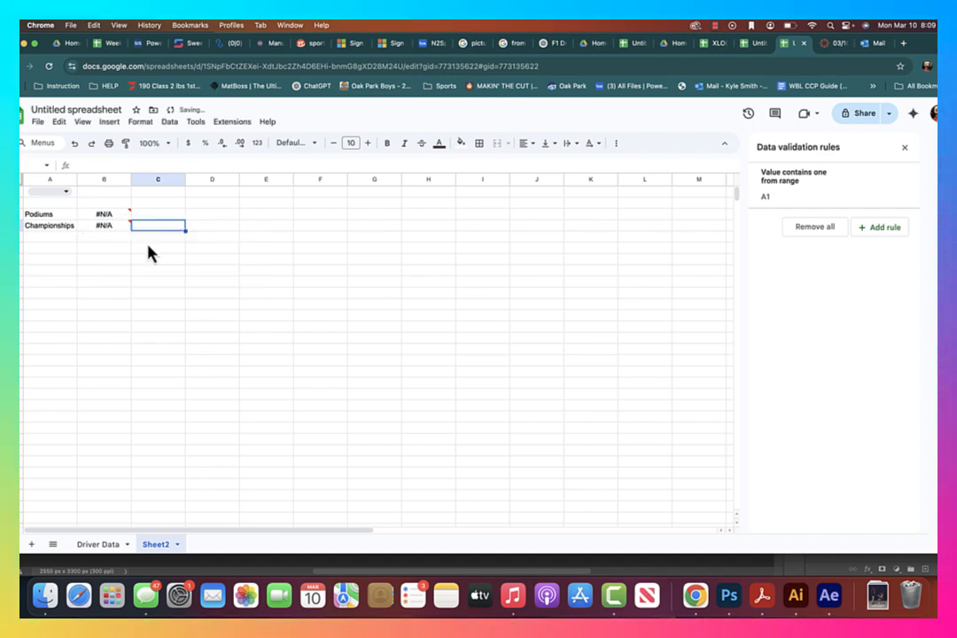
Check the formula in B3 and insert A1 as the search key in B4, making it =XLOOKUP(A1,Drivers,Championships)
double_click(108, 213)
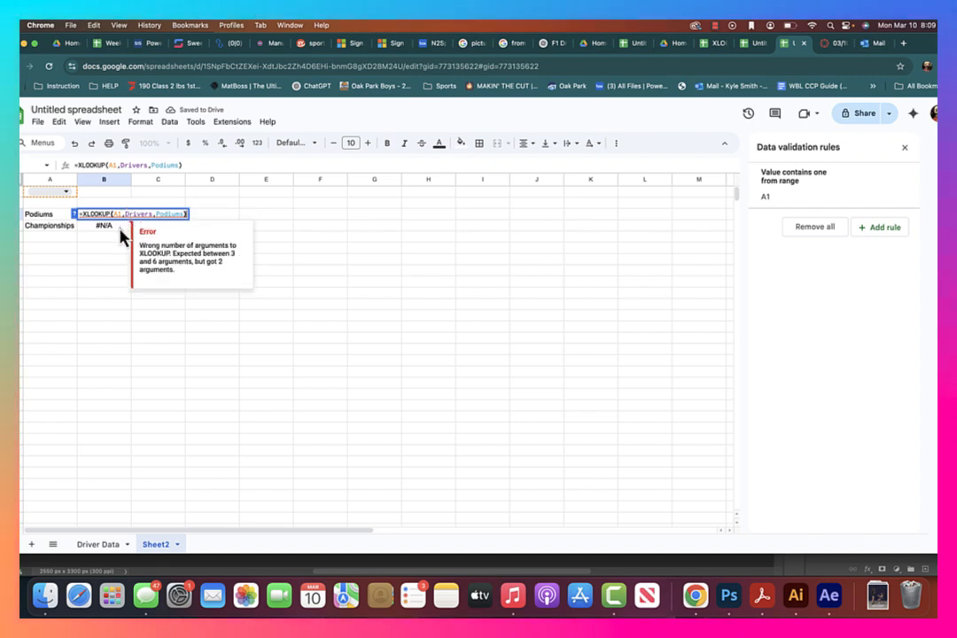
double_click(119, 227)
left_click(114, 225)
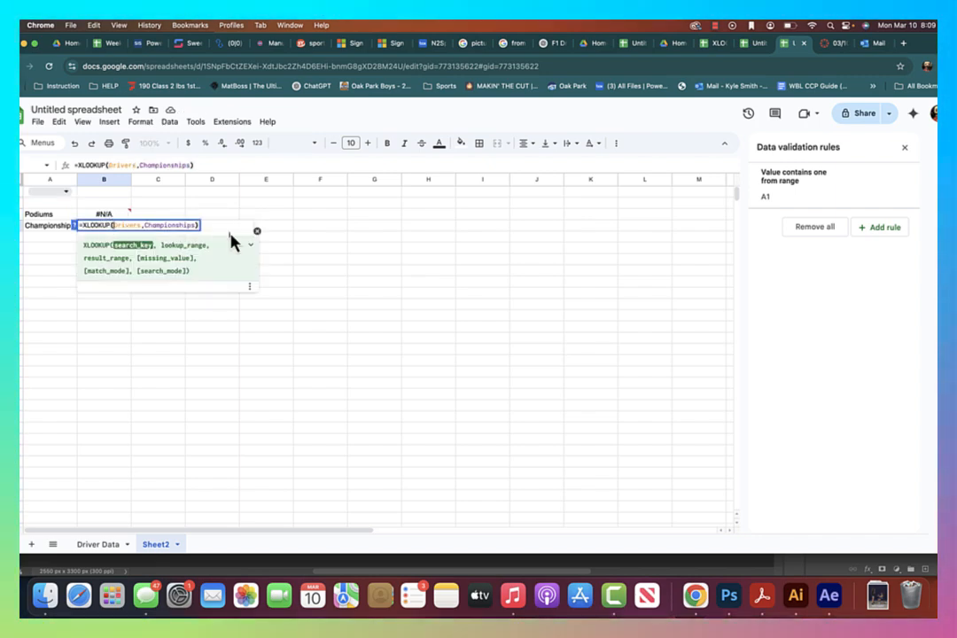
type("A1,")
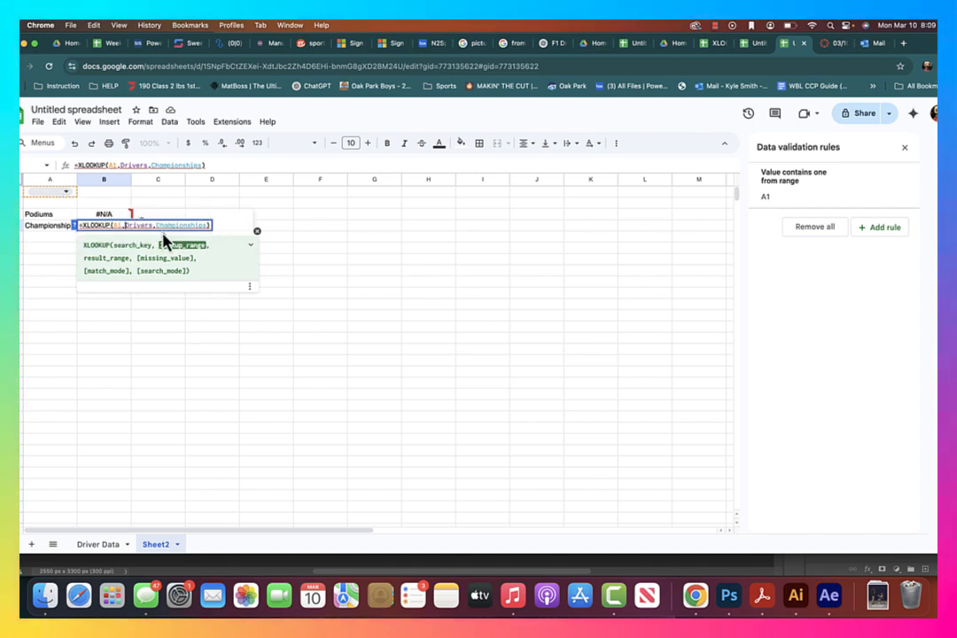
key("Tab")
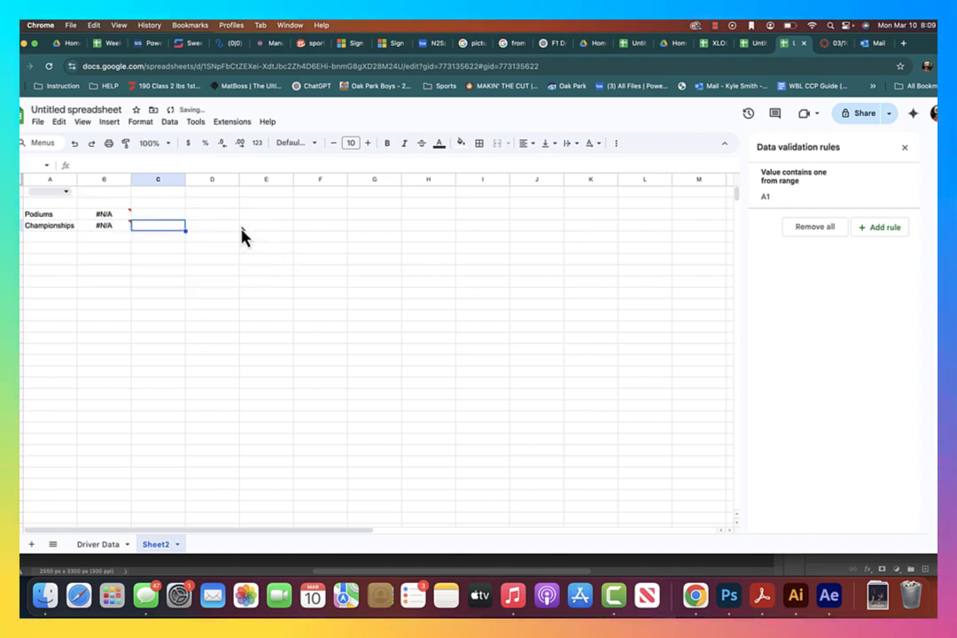
Test the lookup by choosing Max Verstappen, Carlos Sainz and finally Lando Norris in the driver dropdown in cell A1
left_click(66, 191)
left_click(62, 241)
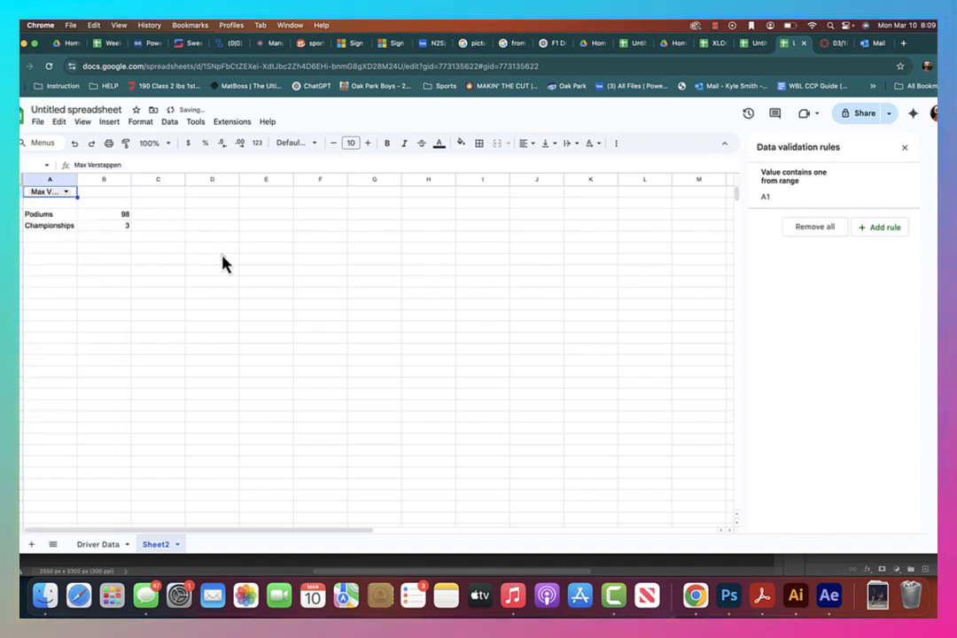
double_click(62, 193)
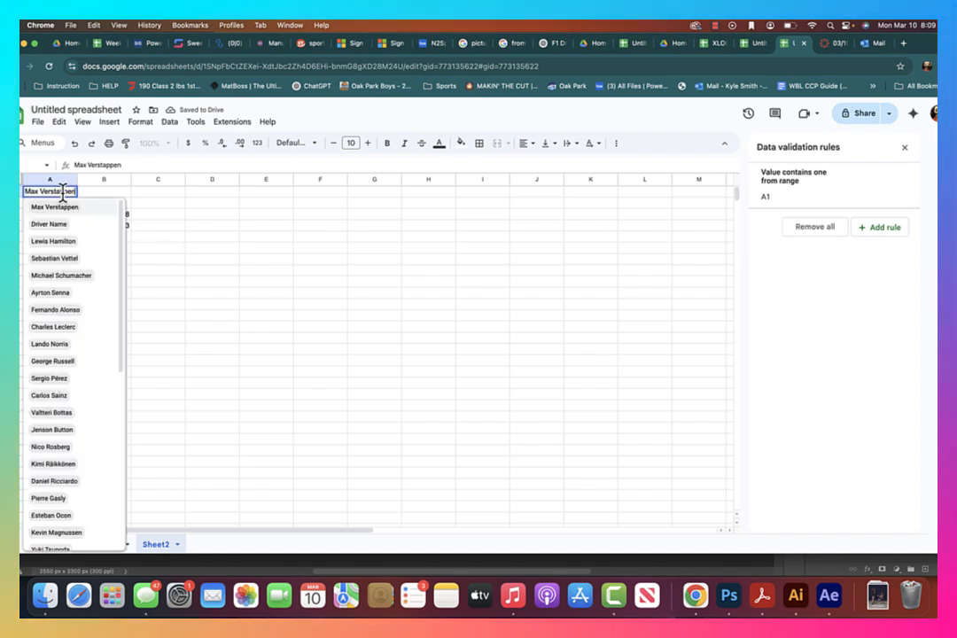
left_click(62, 397)
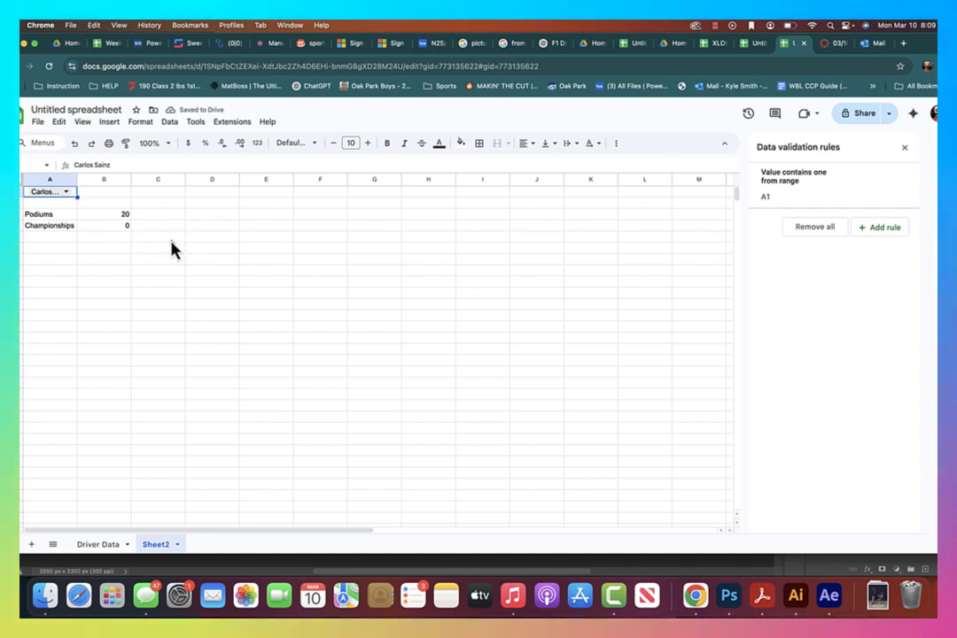
left_click(67, 193)
left_click(73, 364)
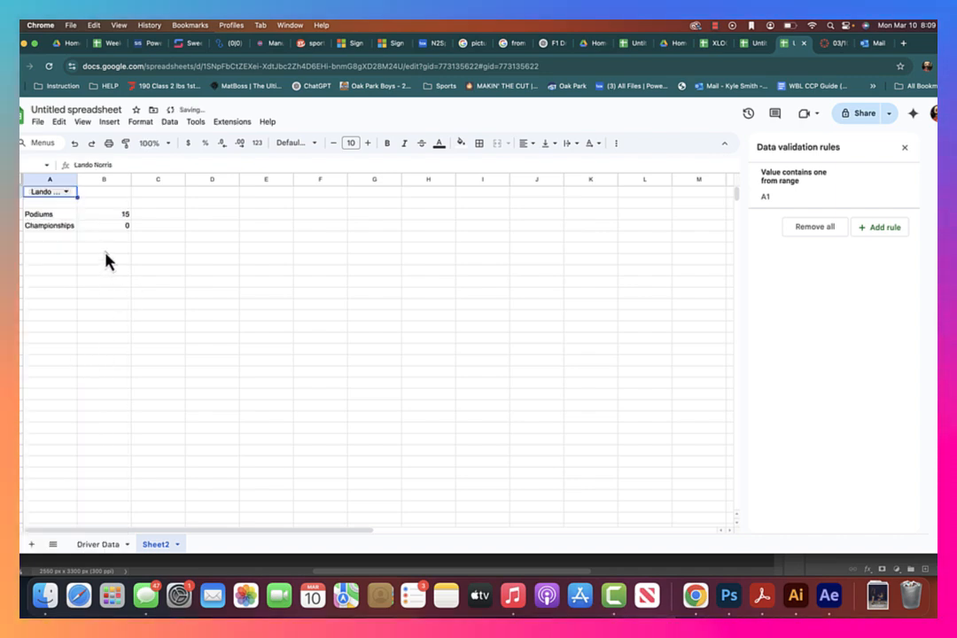
Widen column A to about twice its default width so the full driver name fits in the dropdown
double_click(77, 178)
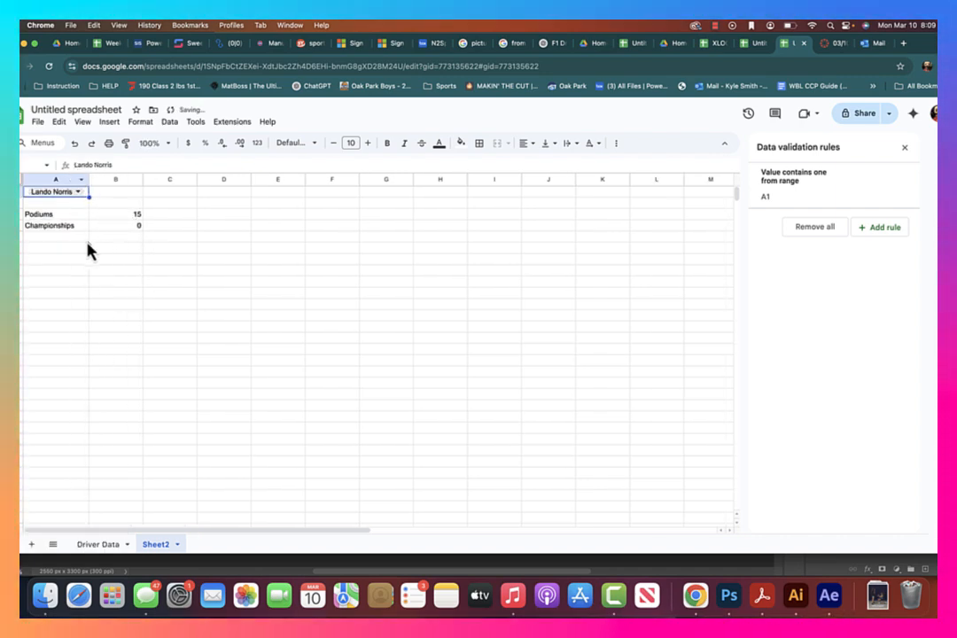
left_click_drag(89, 180, 140, 195)
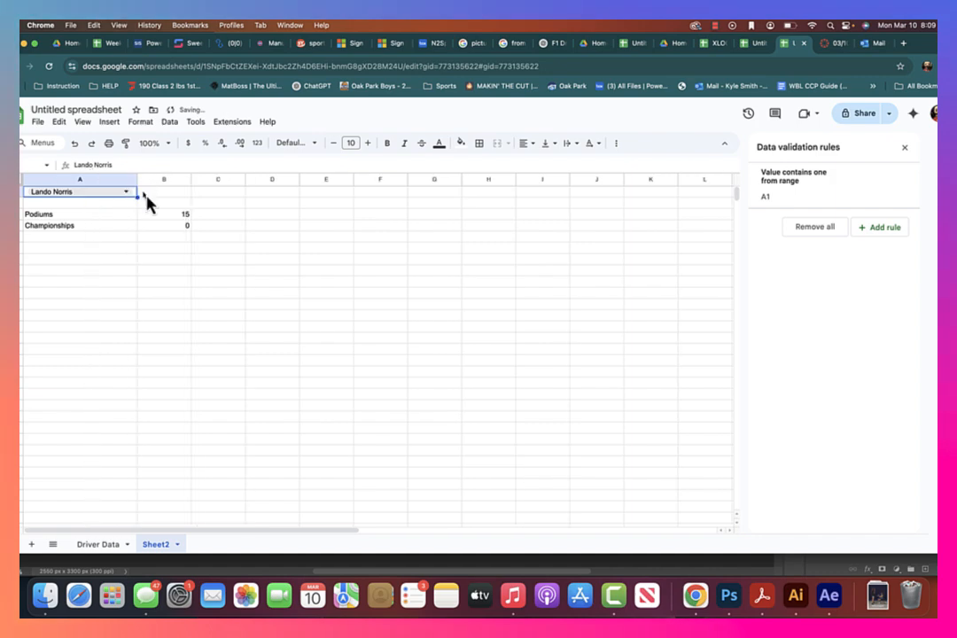
left_click(165, 278)
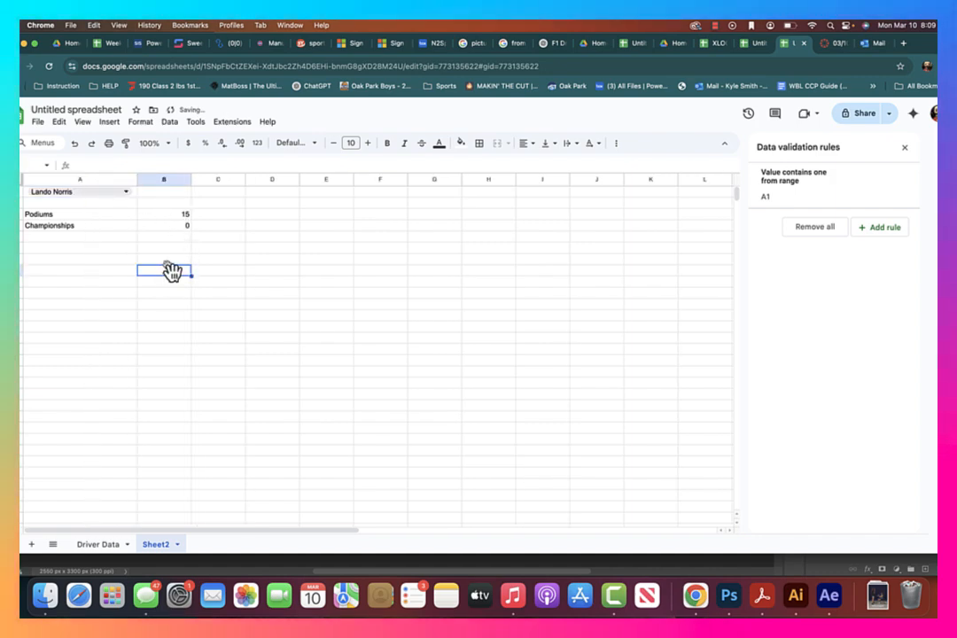
left_click(97, 215)
left_click(182, 228, "shift")
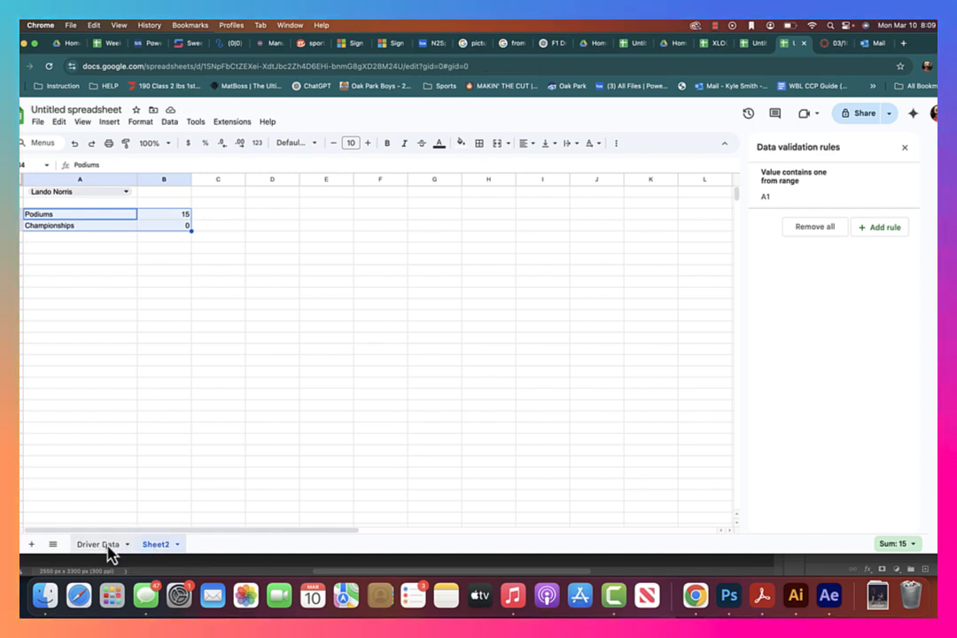
left_click(110, 546)
left_click(165, 548)
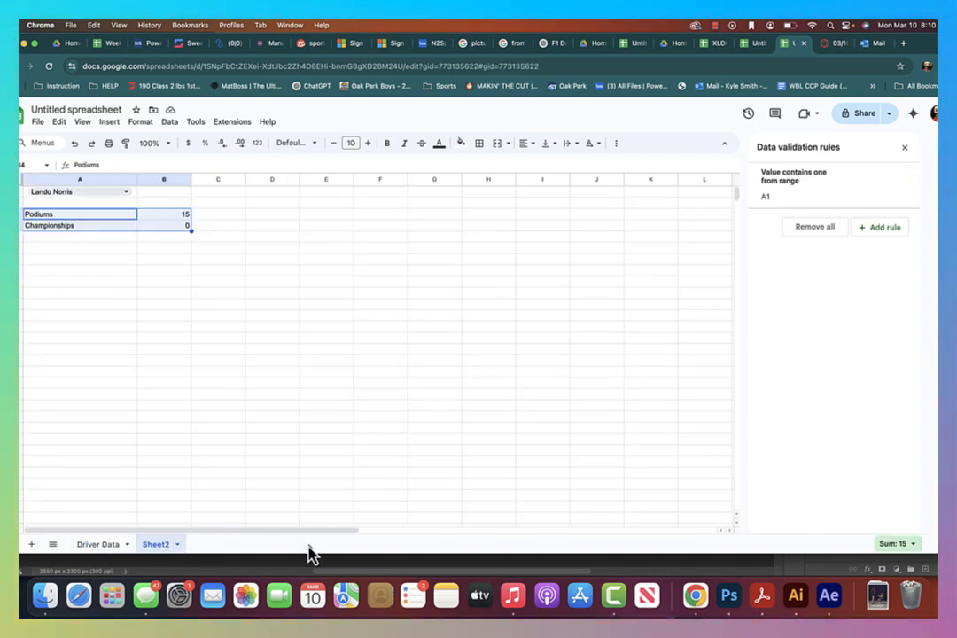
Rename Sheet2 as "Driver Selection Tool"
left_click(180, 545)
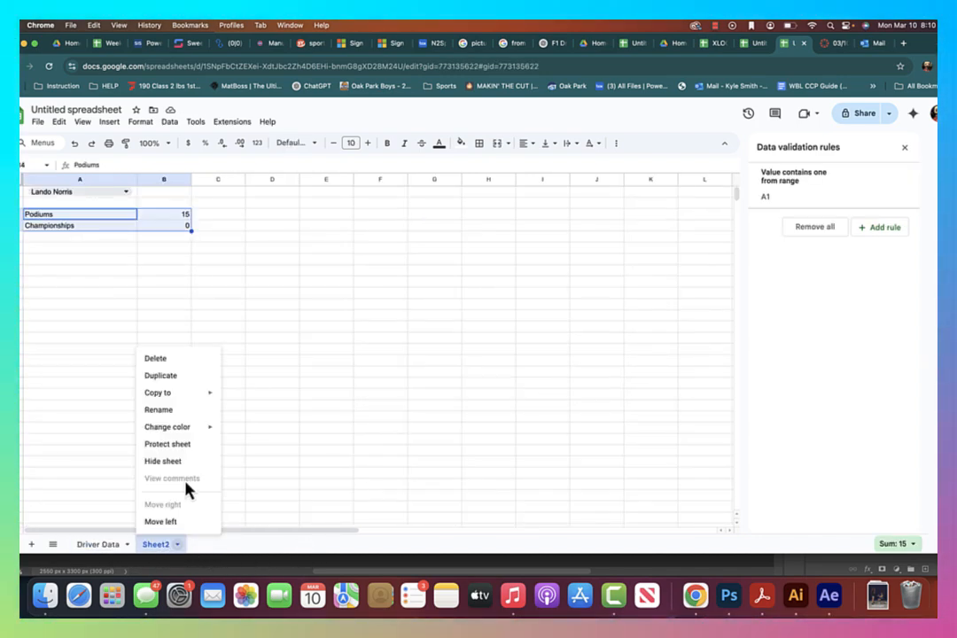
left_click(159, 409)
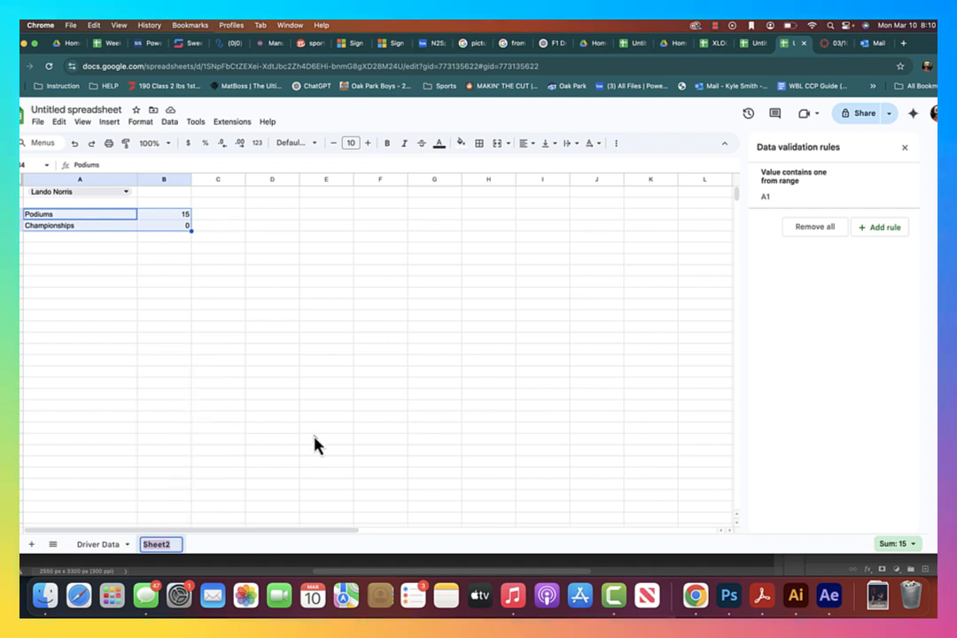
type("Driver")
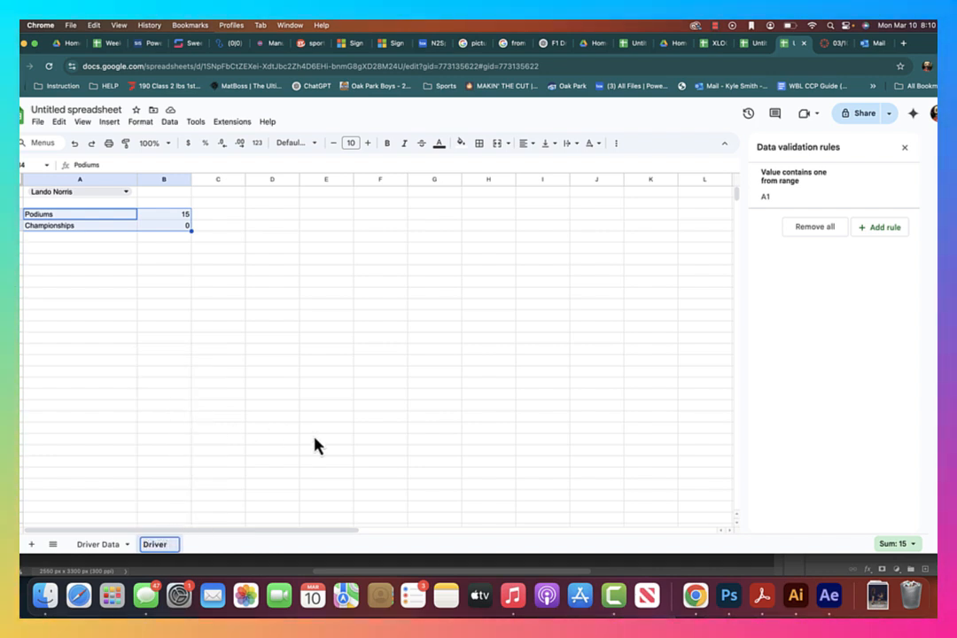
type(" Sea")
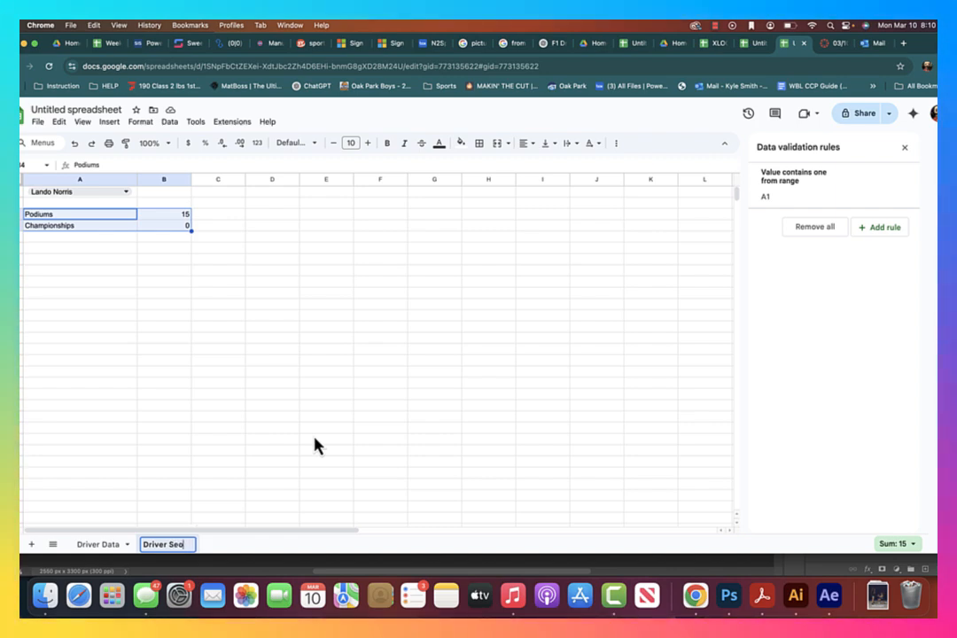
type("lectio")
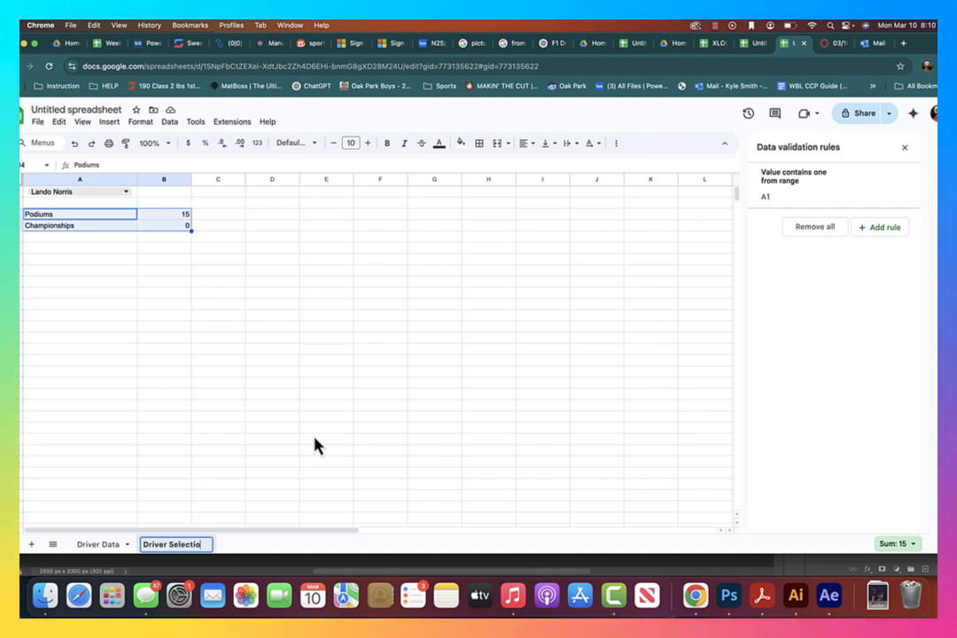
type("n Tool")
key("Return")
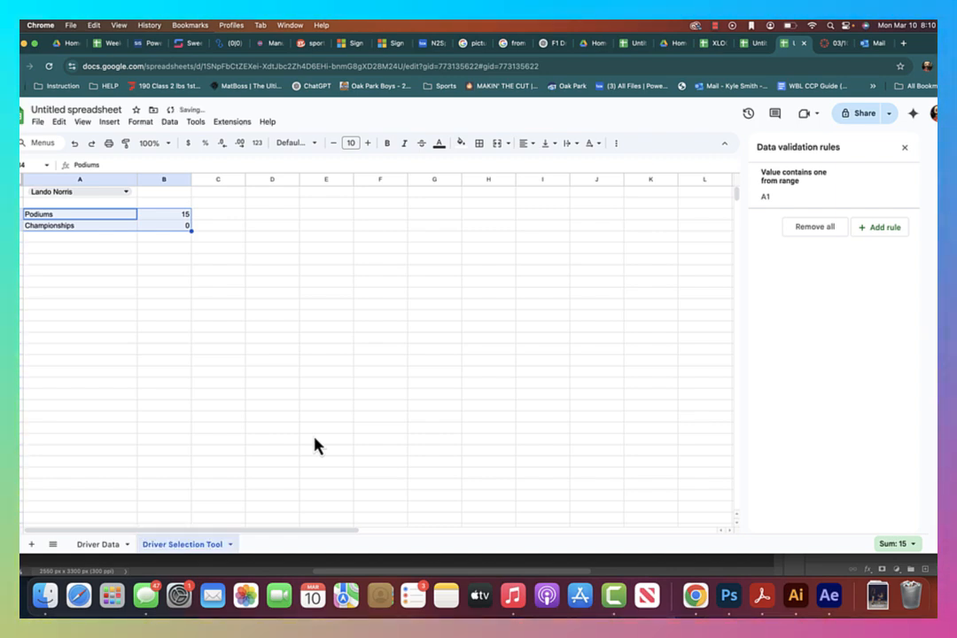
Choose Fernando Alonso in the driver dropdown in cell A1 and leave the driver list closed
left_click(84, 248)
left_click(79, 193)
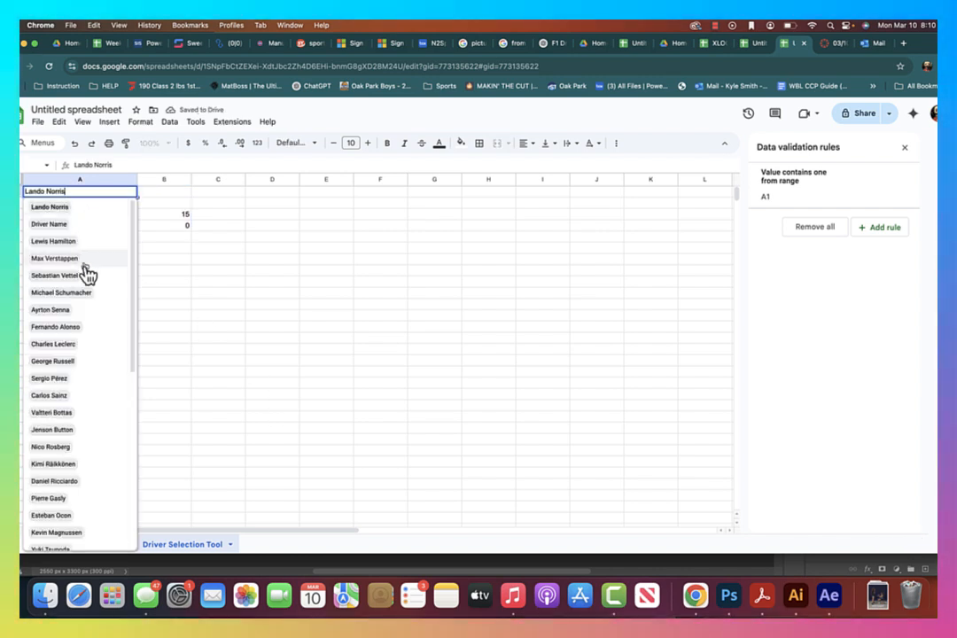
left_click(85, 324)
left_click(280, 315)
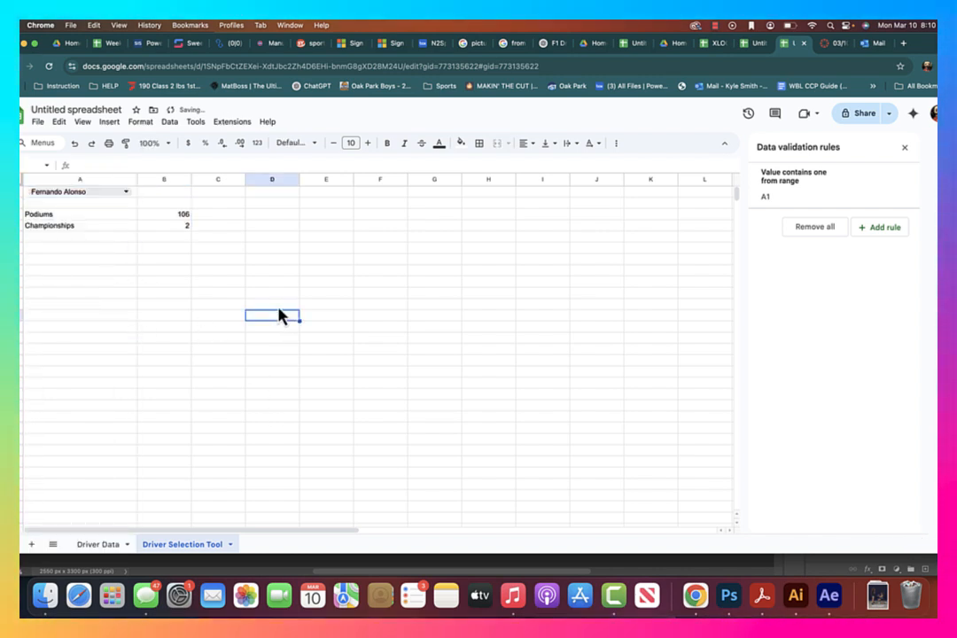
double_click(75, 191)
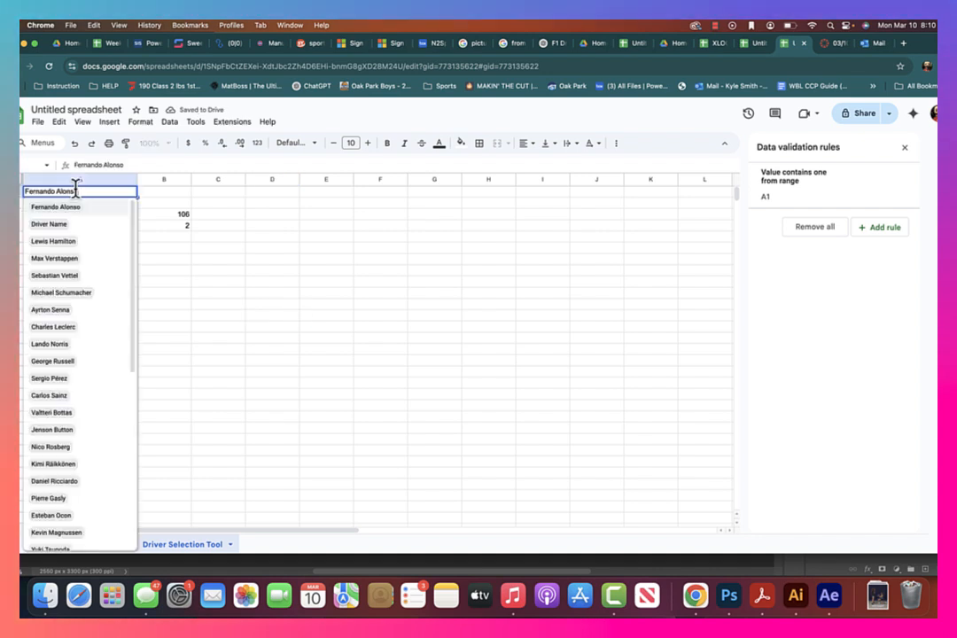
left_click(382, 226)
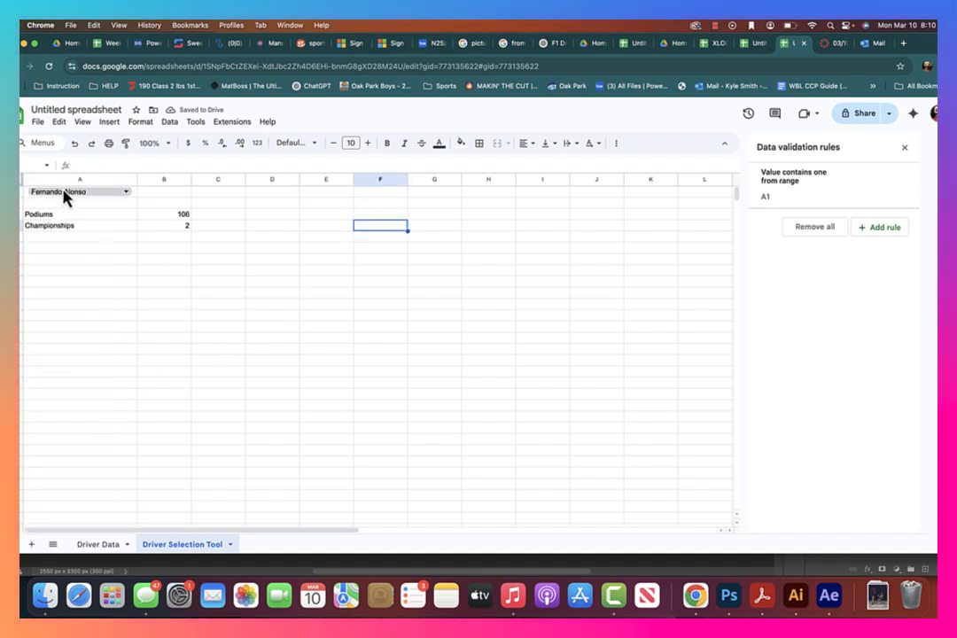
Start a PDF download of the spreadsheet and set the export scope to the whole workbook
left_click(38, 121)
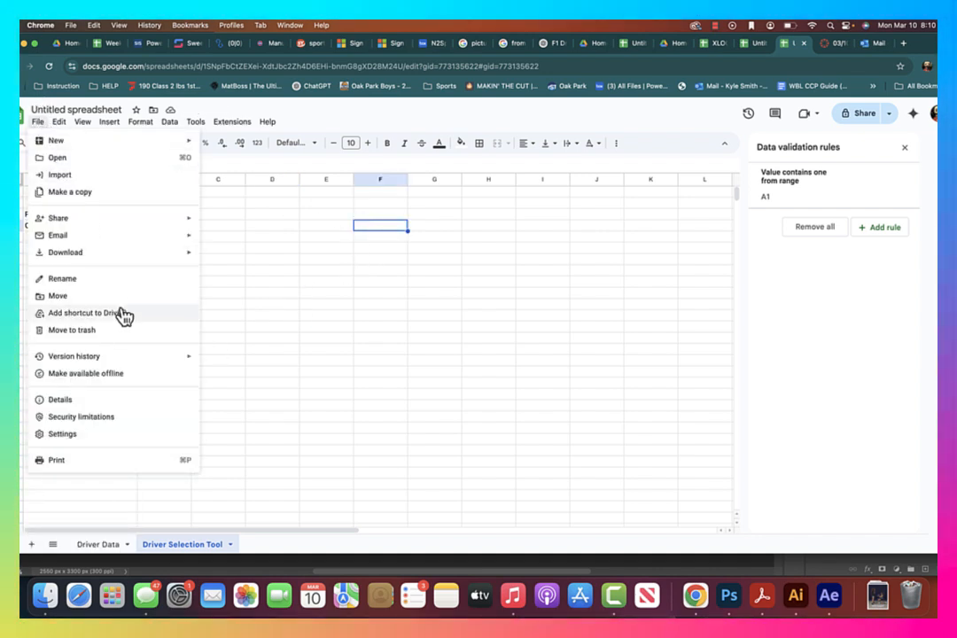
mouse_move(102, 261)
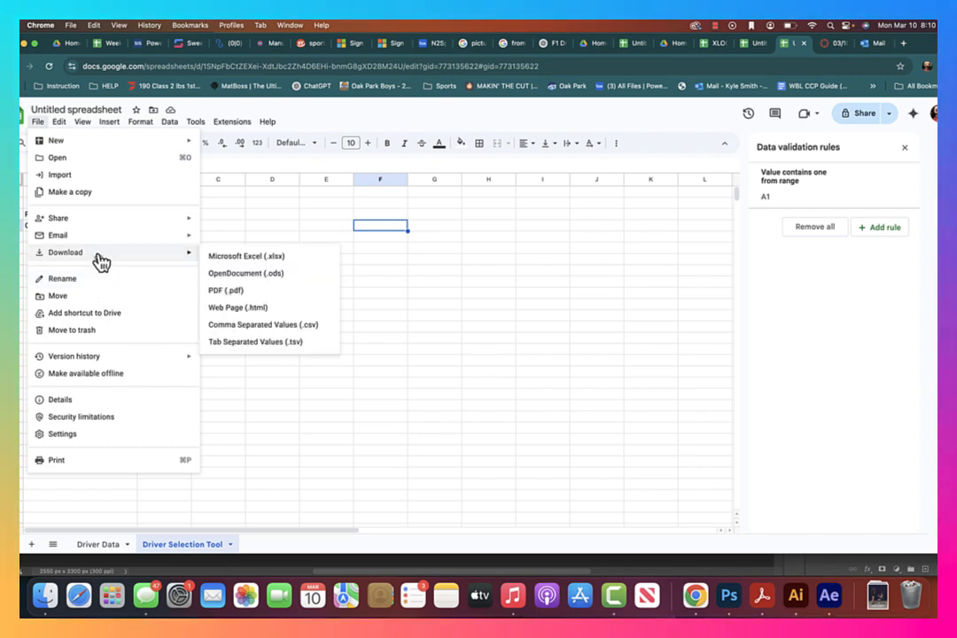
left_click(239, 292)
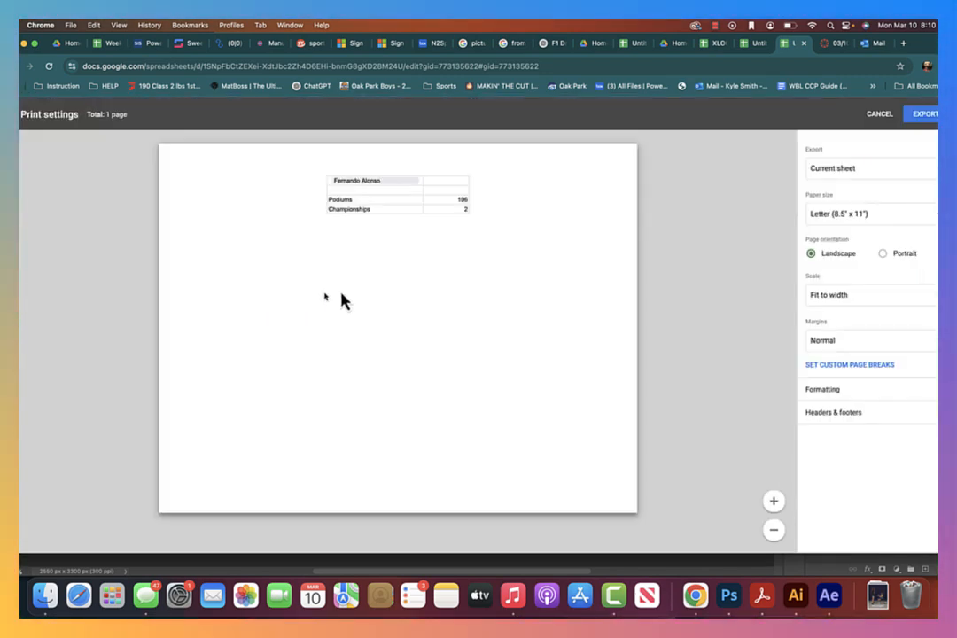
left_click(877, 170)
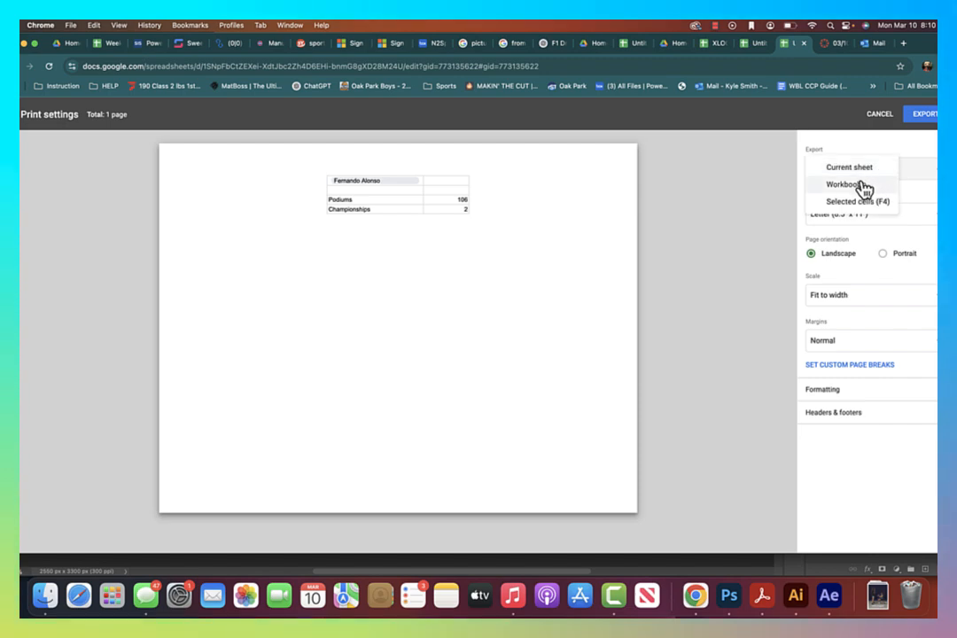
left_click(862, 188)
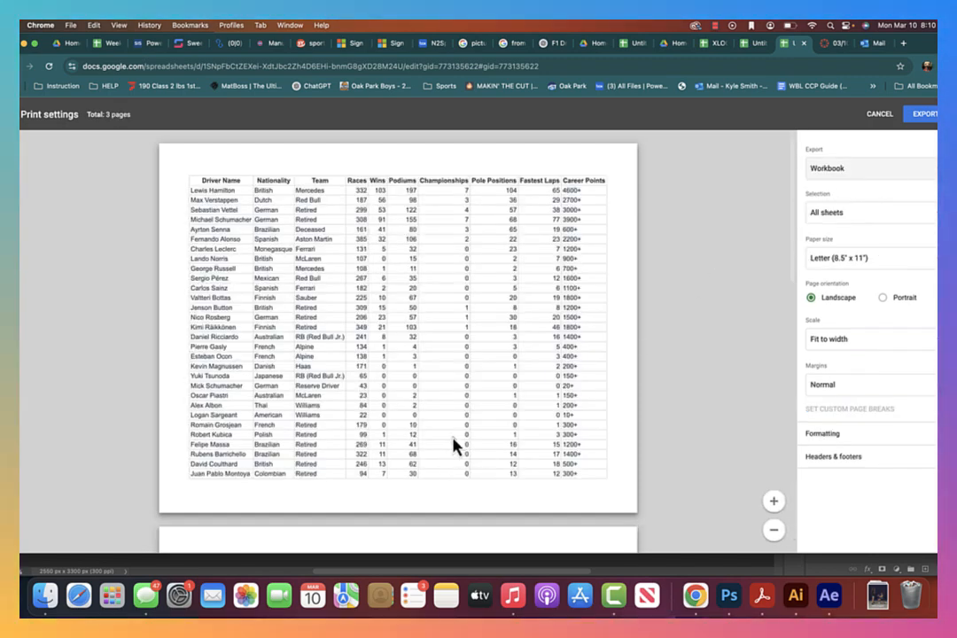
Review the driver data and lookup pages in the print preview and export the workbook PDF
scroll(453, 444, "down", 5)
scroll(453, 443, "down", 5)
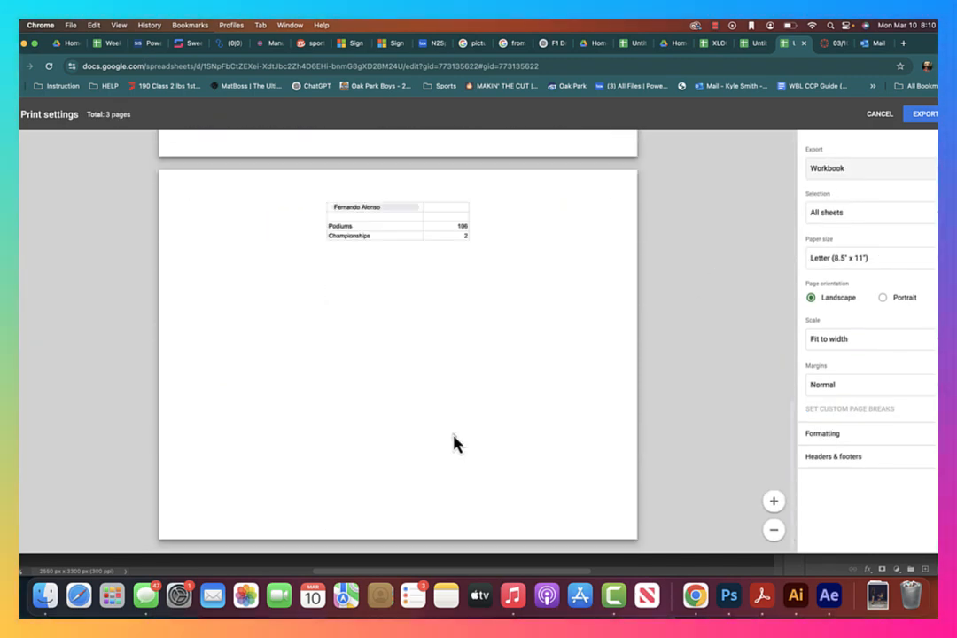
scroll(618, 400, "up", 5)
scroll(617, 401, "up", 3)
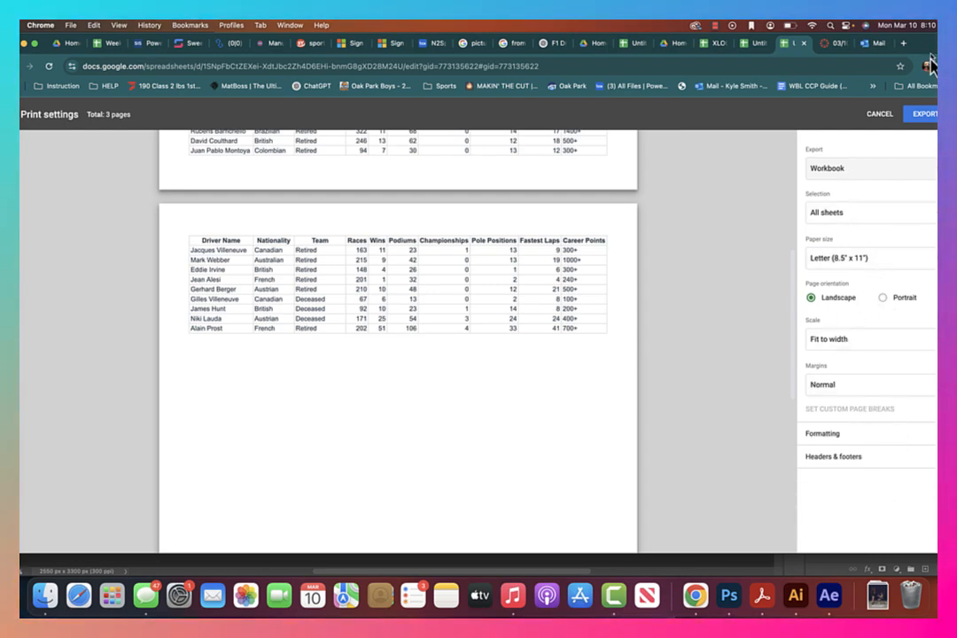
left_click(926, 114)
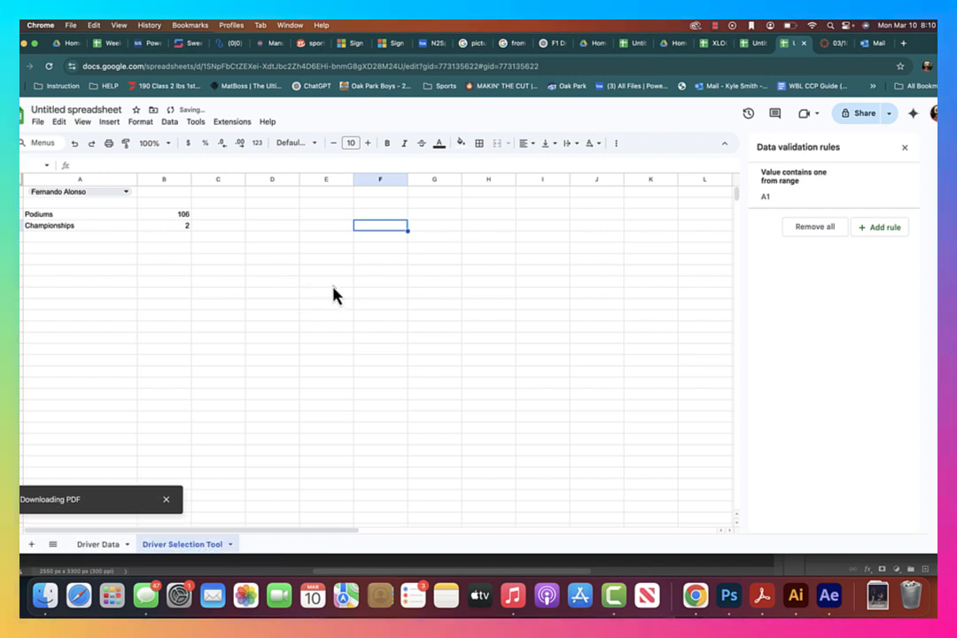